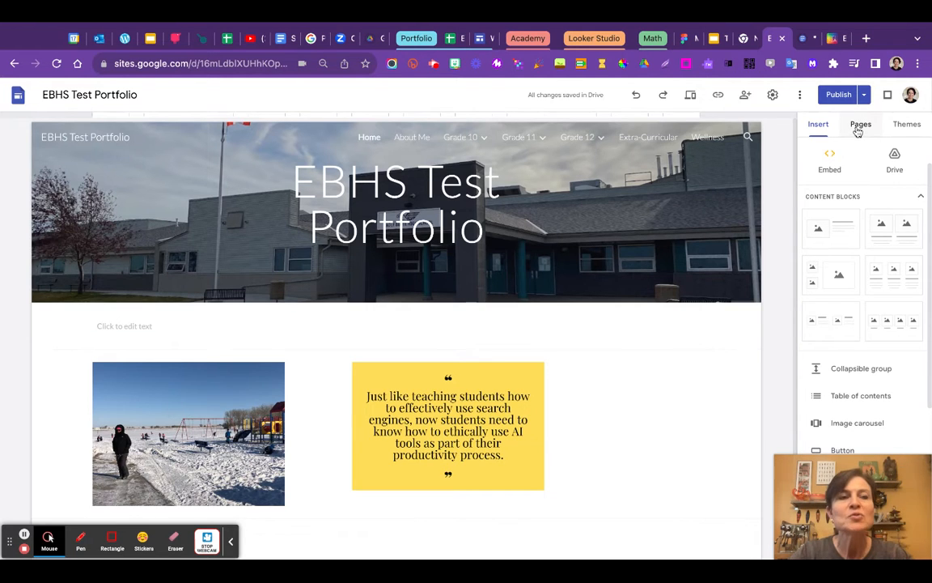
Step: Open the Science 24 page under Grade 11 and complete its header title as "Science 24"
{"action": "left_click", "coordinate": [859, 126]}
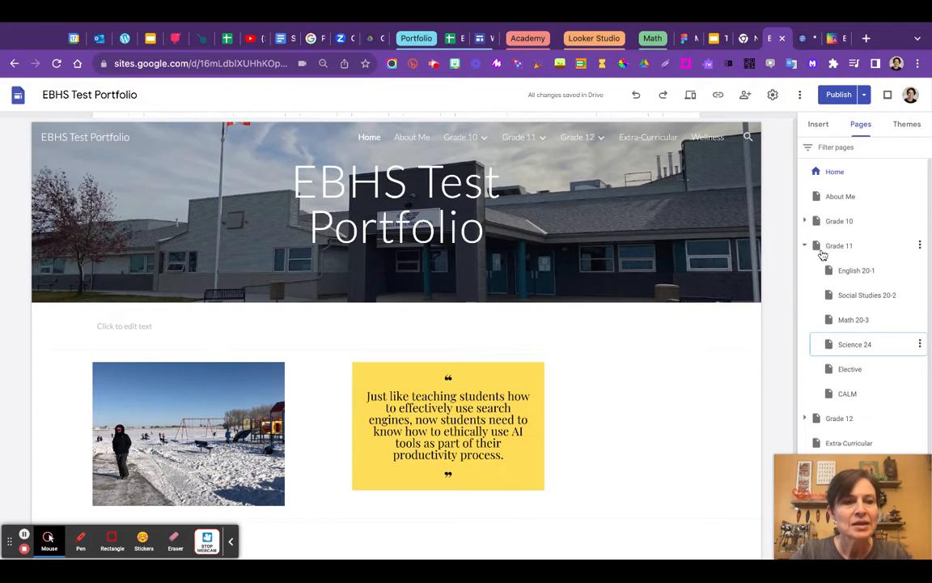
{"action": "left_click", "coordinate": [851, 346]}
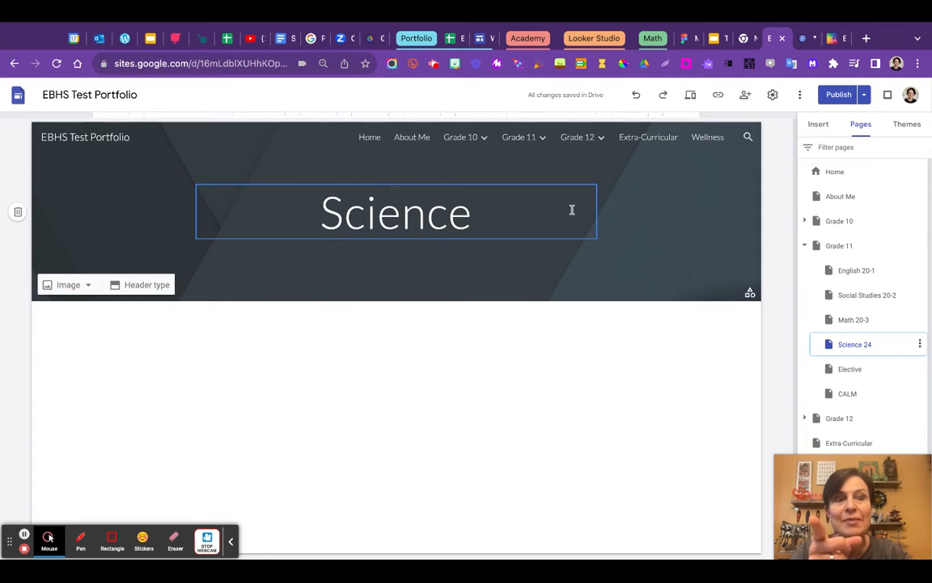
{"action": "left_click", "coordinate": [493, 215]}
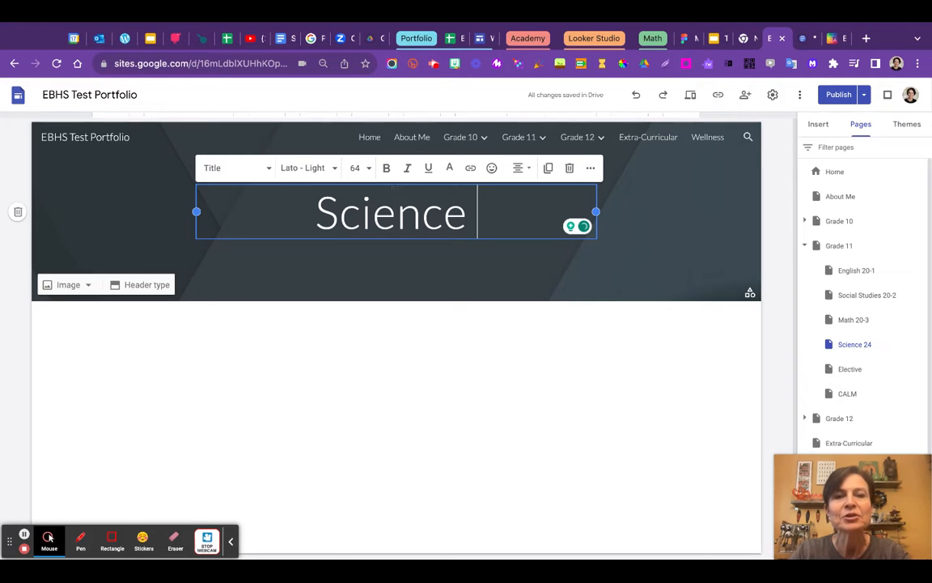
{"action": "type", "text": "24"}
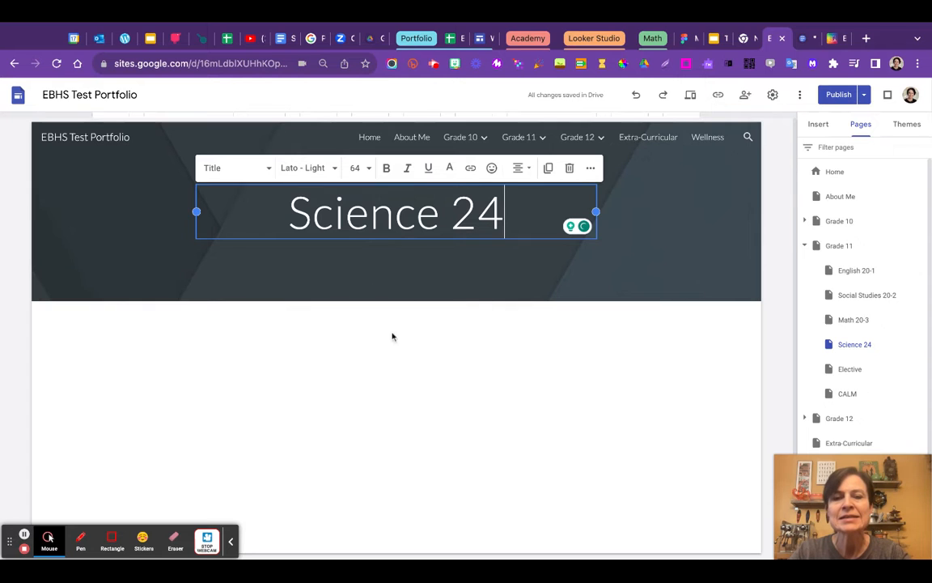
{"action": "left_click", "coordinate": [231, 543]}
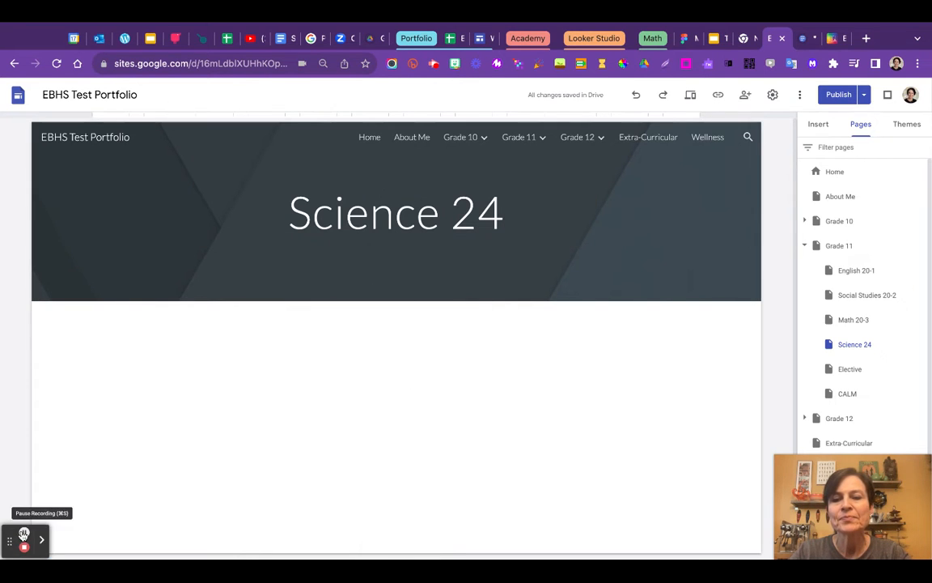
Step: Insert a text box below the header and format it as a Heading with font size 24
{"action": "left_click", "coordinate": [819, 127]}
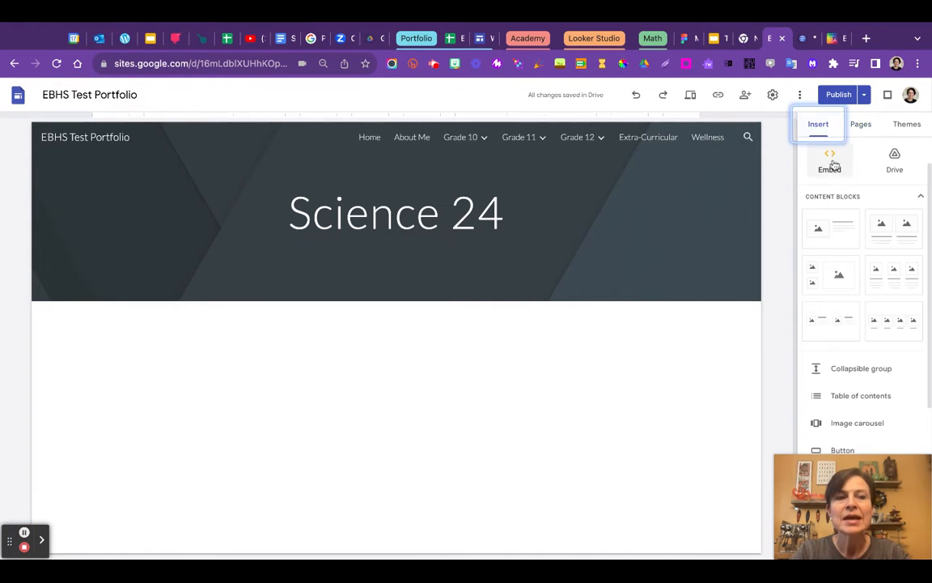
{"action": "scroll", "coordinate": [849, 184], "scroll_direction": "up", "scroll_amount": 1}
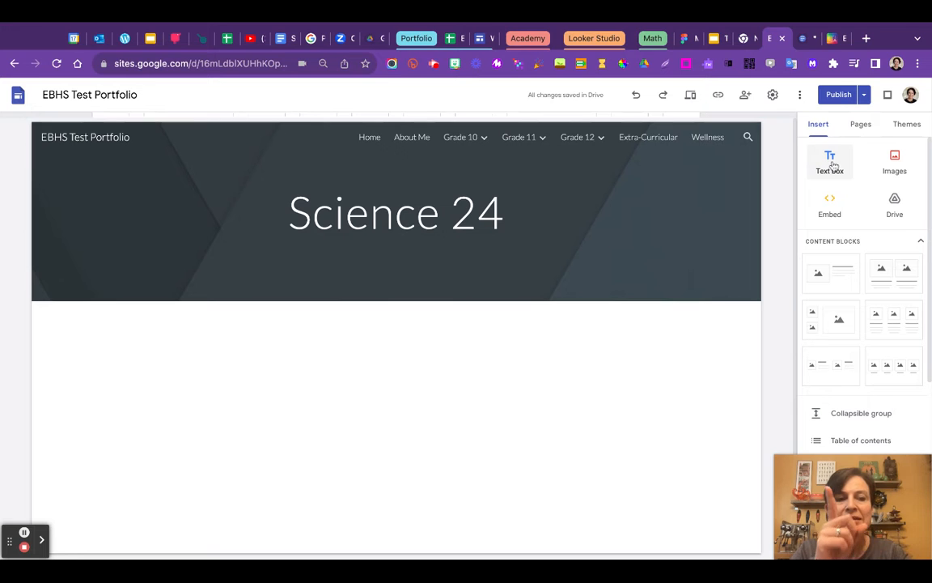
{"action": "left_click", "coordinate": [831, 163]}
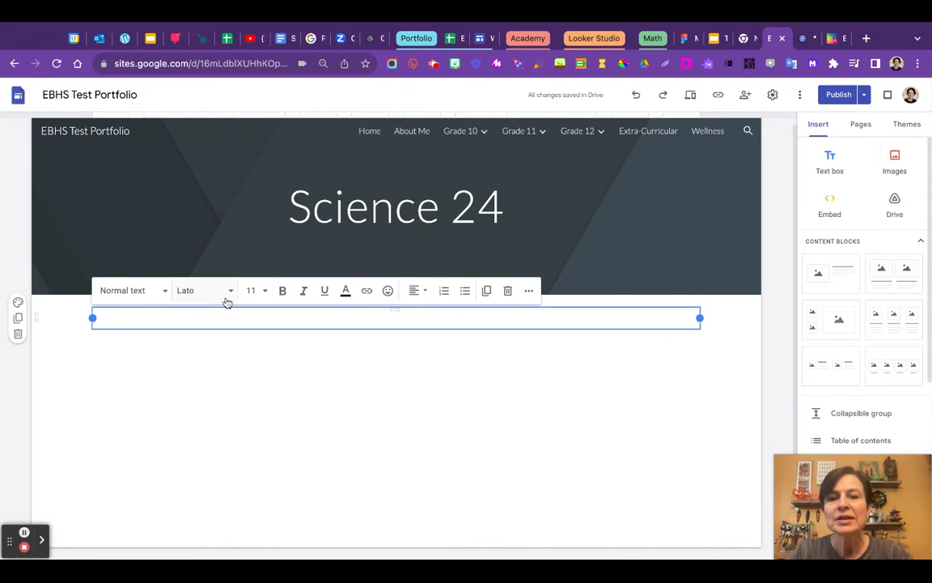
{"action": "left_click", "coordinate": [165, 290]}
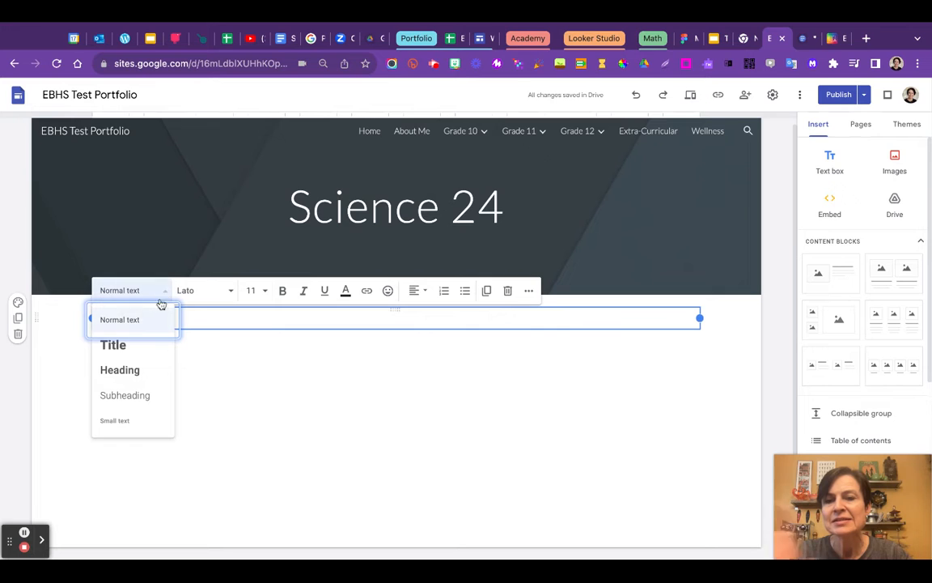
{"action": "left_click", "coordinate": [128, 368]}
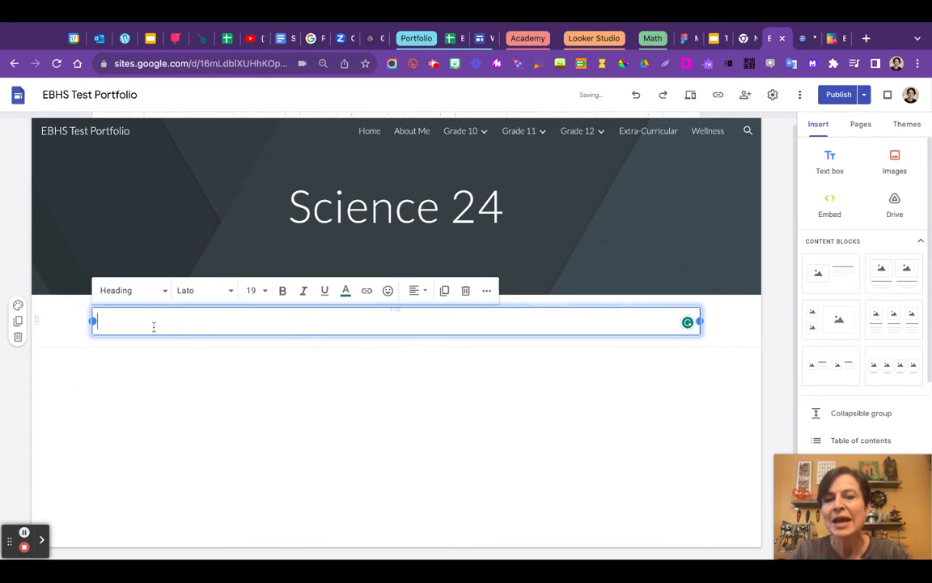
{"action": "left_click", "coordinate": [257, 290]}
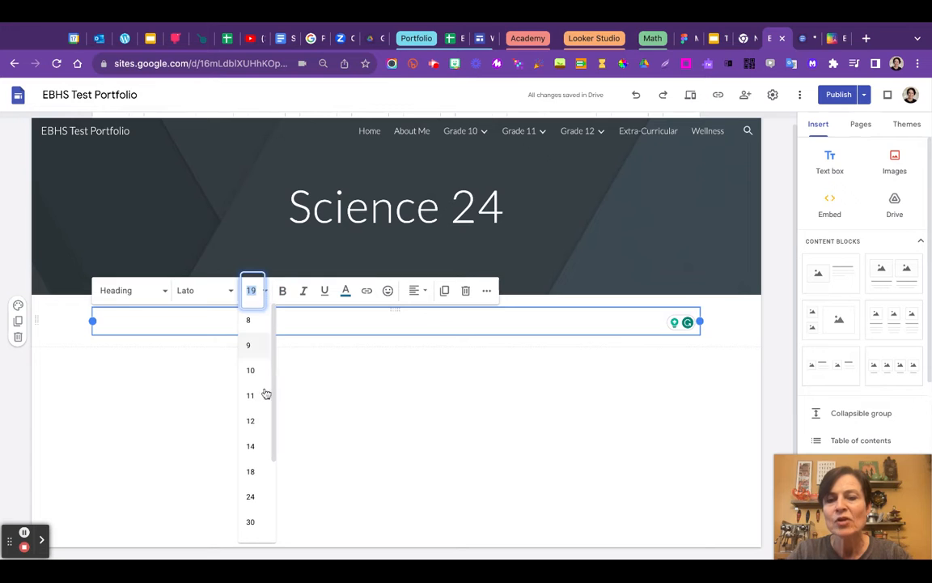
{"action": "left_click", "coordinate": [250, 496]}
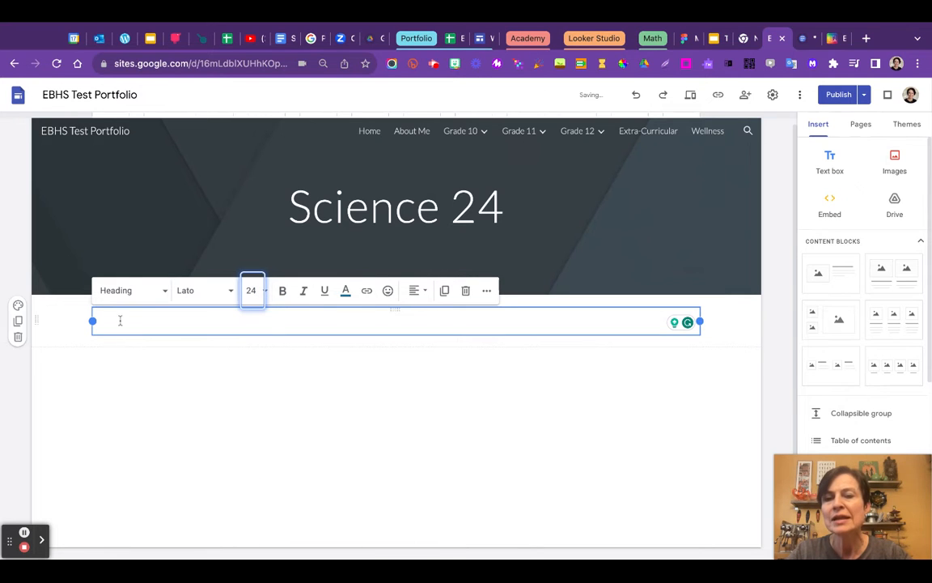
Step: Enter "Weather Graph Changes" as the heading text in the new text box
{"action": "type", "text": "Wea"}
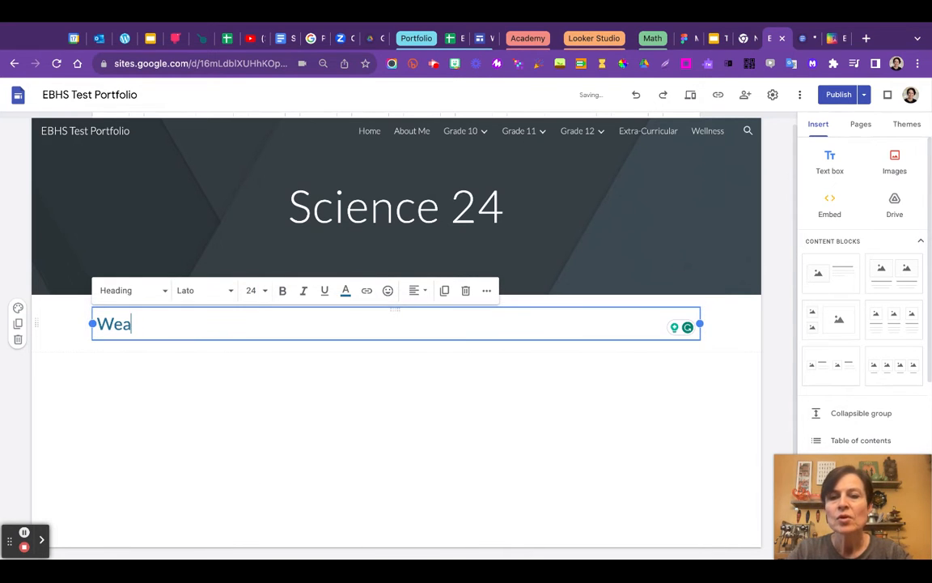
{"action": "type", "text": "ther Gra"}
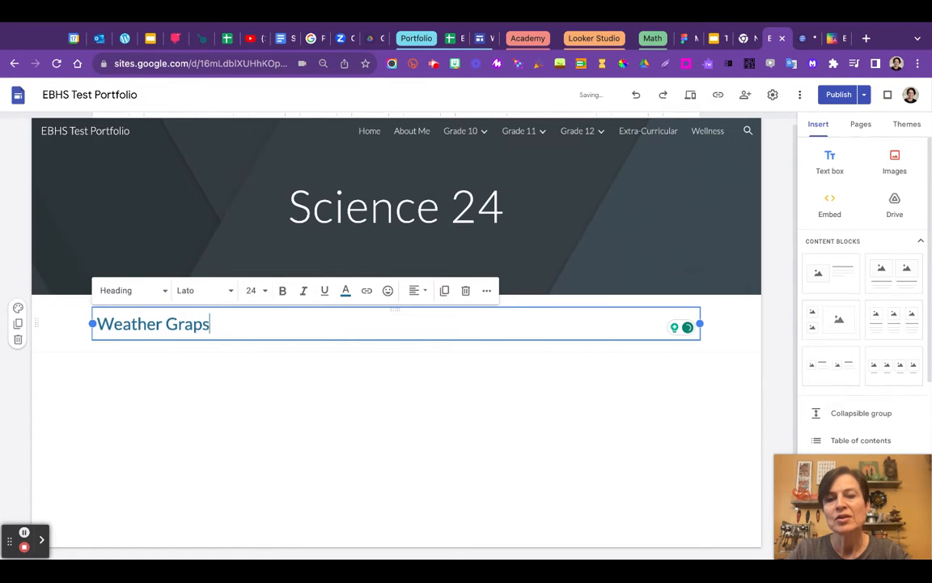
{"action": "type", "text": "ph Change"}
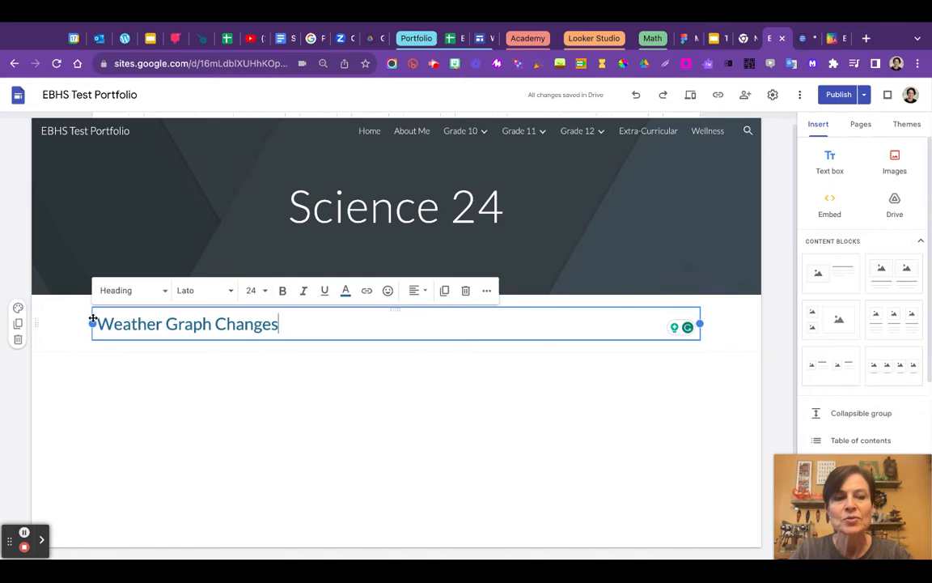
Step: Try the light grey section background on the "Weather Graph Changes" section, and settle on the solid blue one
{"action": "left_click", "coordinate": [19, 308]}
{"action": "left_click", "coordinate": [77, 357]}
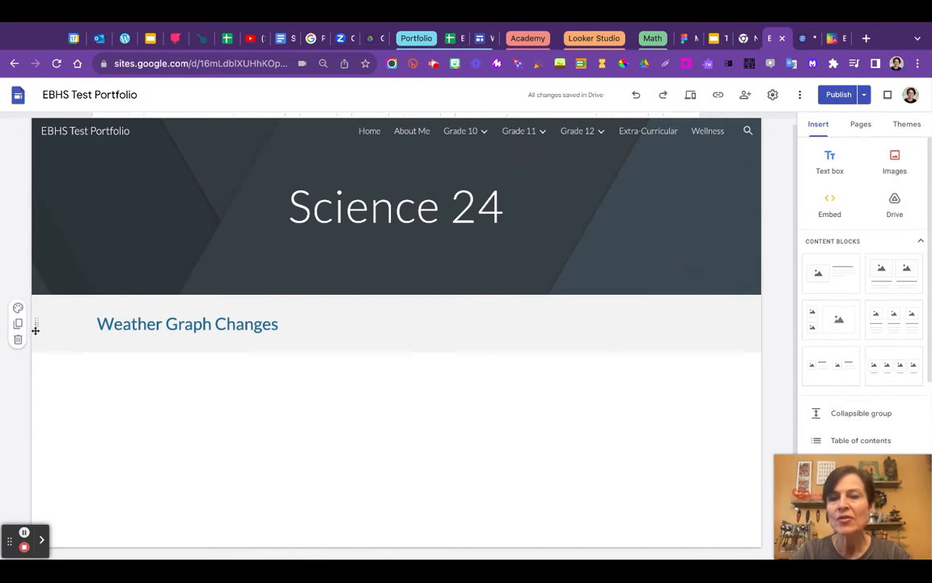
{"action": "left_click", "coordinate": [19, 308]}
{"action": "left_click", "coordinate": [68, 381]}
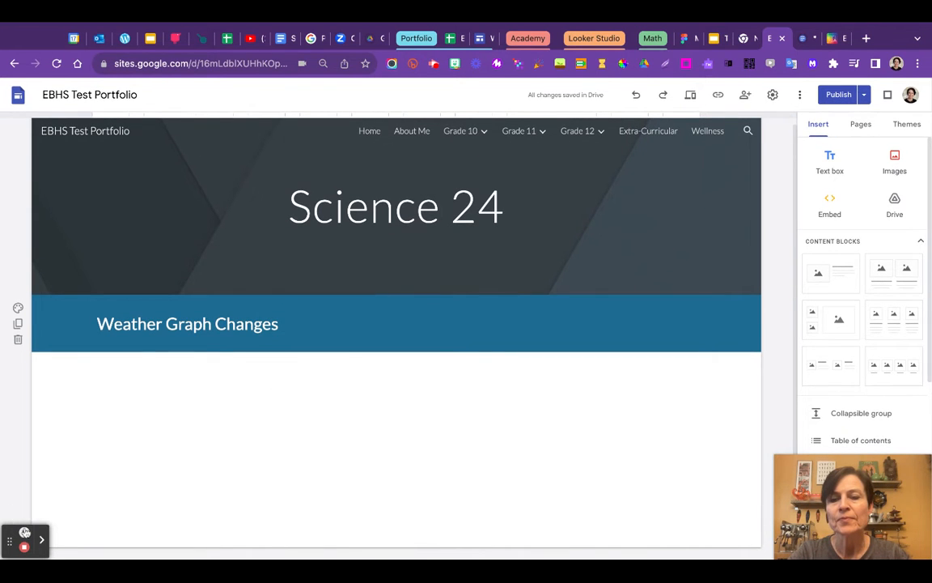
Step: Insert the content block with two side-by-side images and captions below the "Weather Graph Changes" section
{"action": "scroll", "coordinate": [923, 355], "scroll_direction": "down", "scroll_amount": 1}
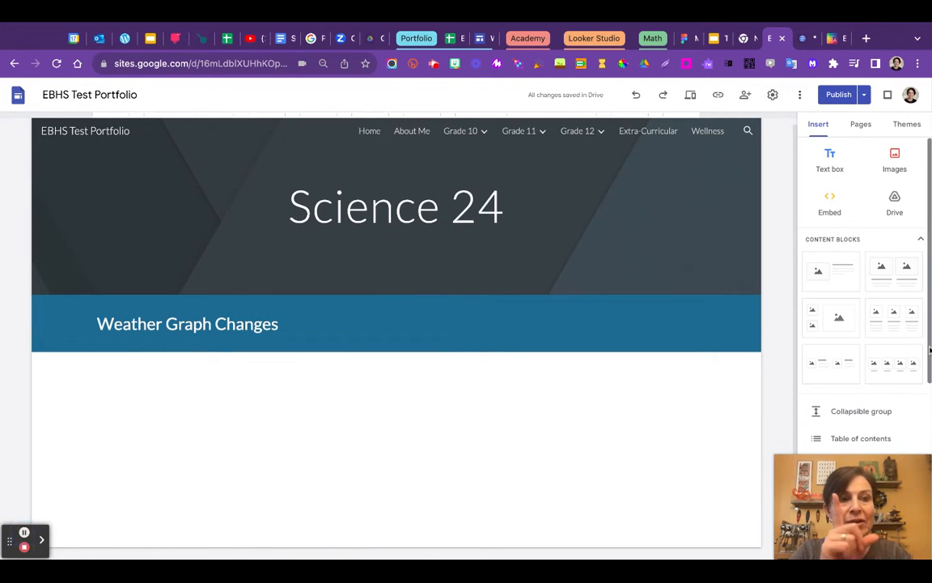
{"action": "scroll", "coordinate": [882, 339], "scroll_direction": "down", "scroll_amount": 1}
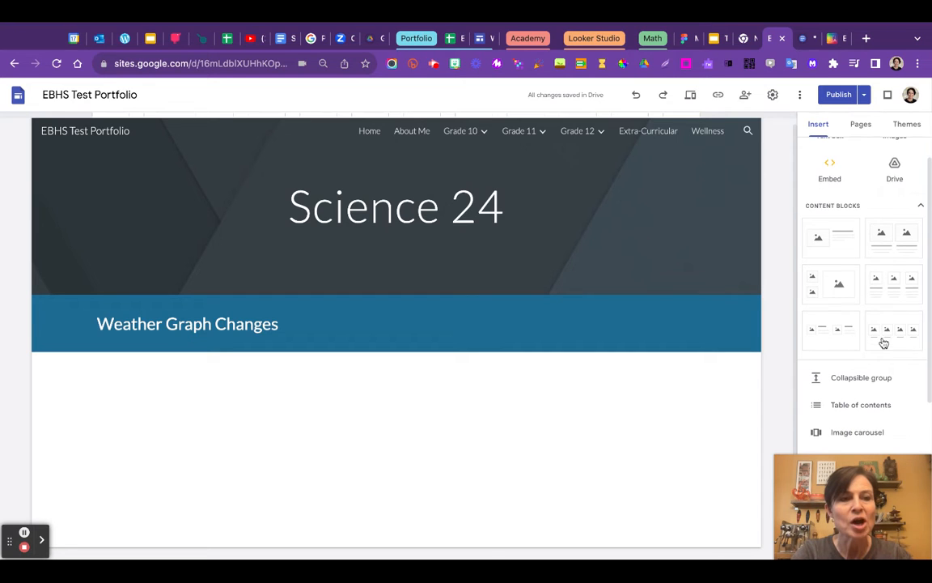
{"action": "left_click", "coordinate": [900, 249]}
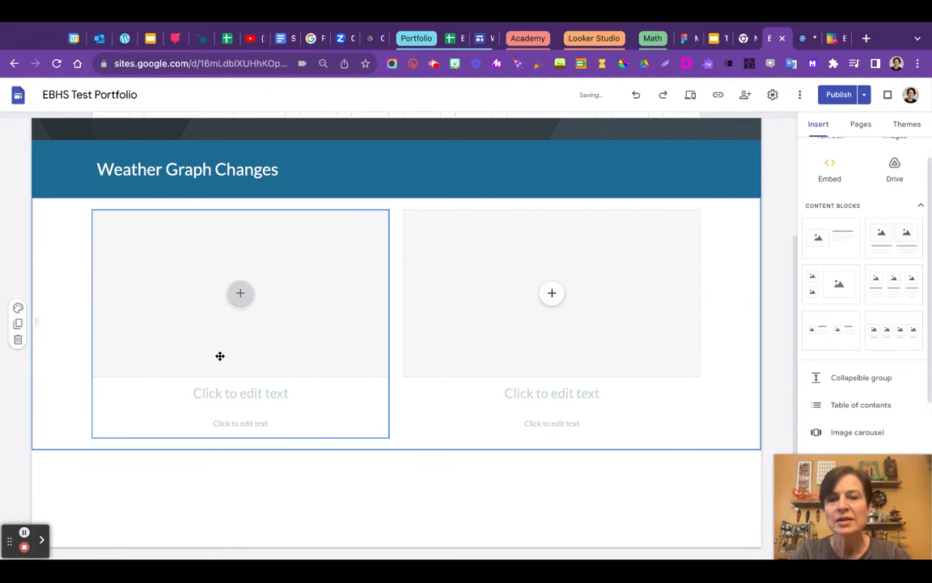
Step: Choose to fill the block's first image placeholder from Drive and search Drive for "bar graph"
{"action": "left_click", "coordinate": [239, 296]}
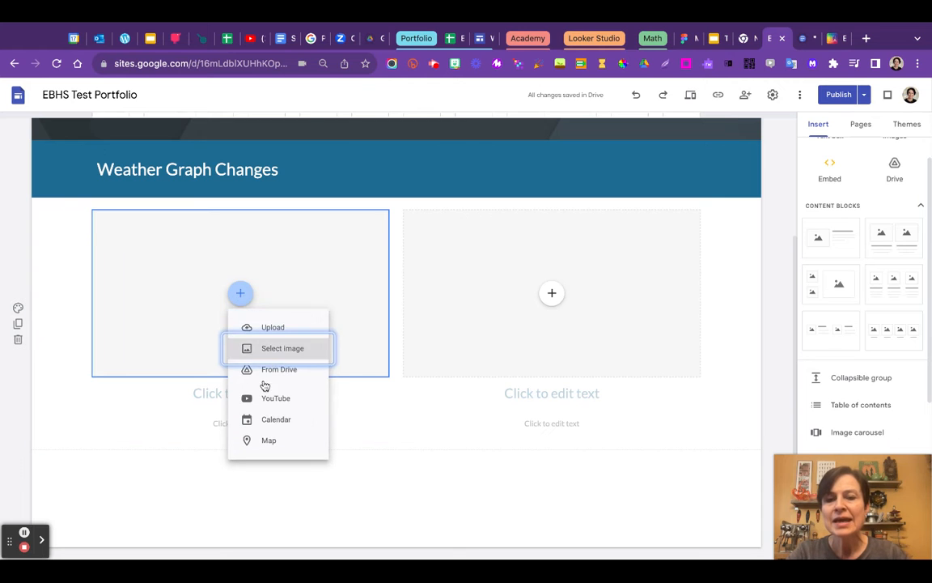
{"action": "left_click", "coordinate": [267, 370]}
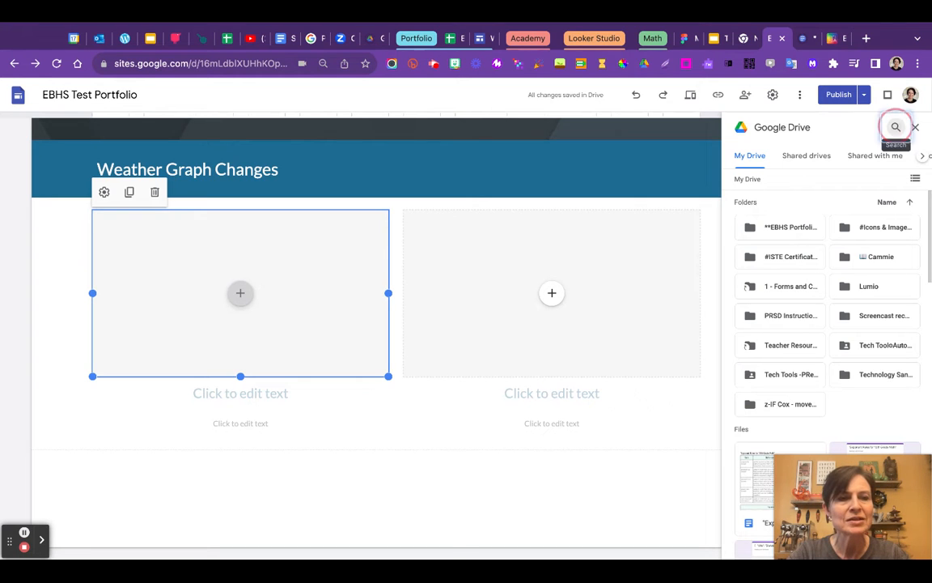
{"action": "left_click", "coordinate": [895, 127]}
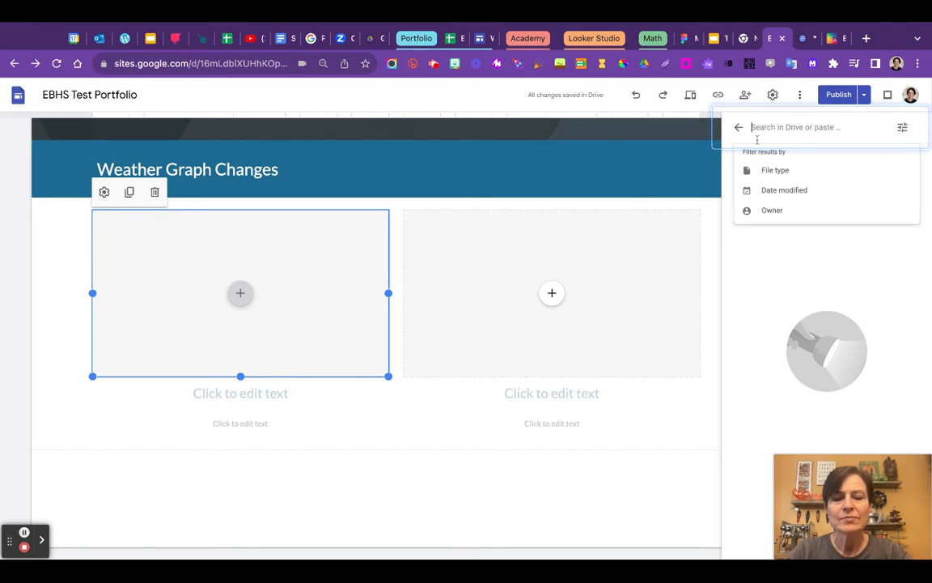
{"action": "type", "text": "bar"}
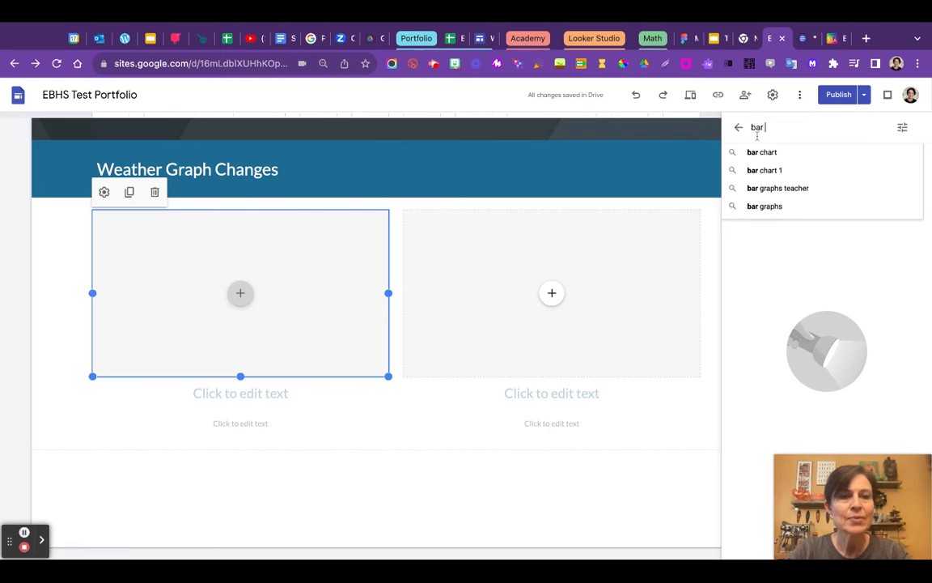
{"action": "type", "text": " graph"}
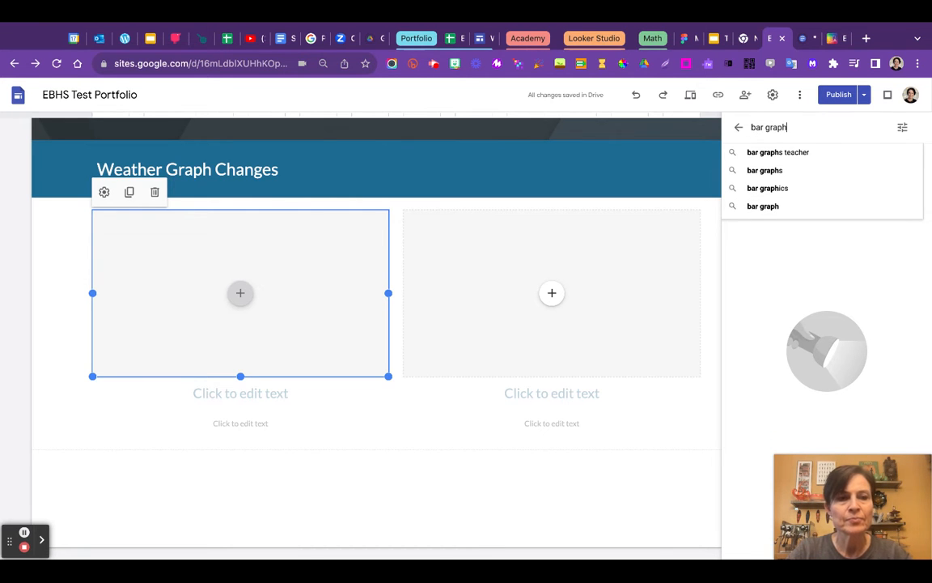
{"action": "key", "text": "Return"}
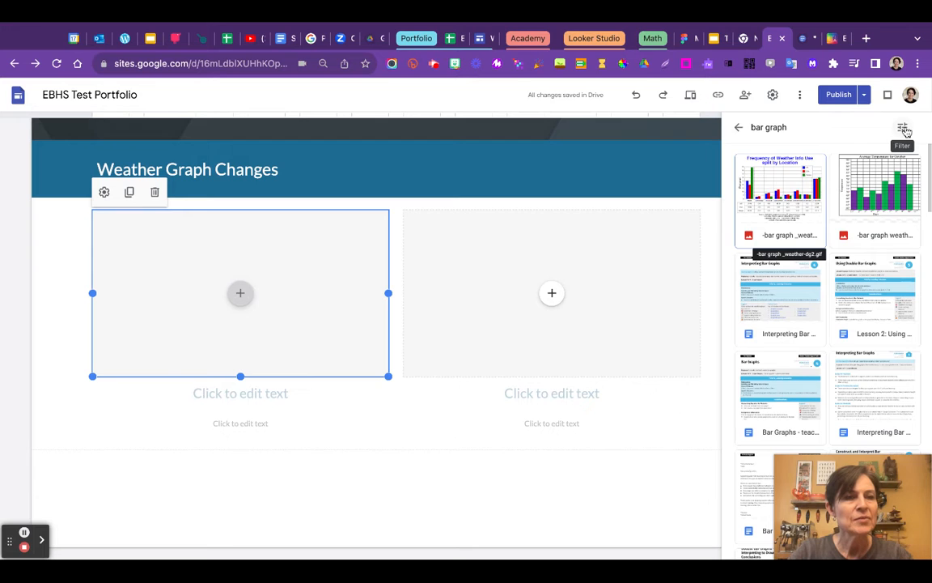
Step: Insert the purple and green temperature bar graph image from the Drive results into the first placeholder
{"action": "left_click", "coordinate": [905, 131]}
{"action": "left_click", "coordinate": [801, 135]}
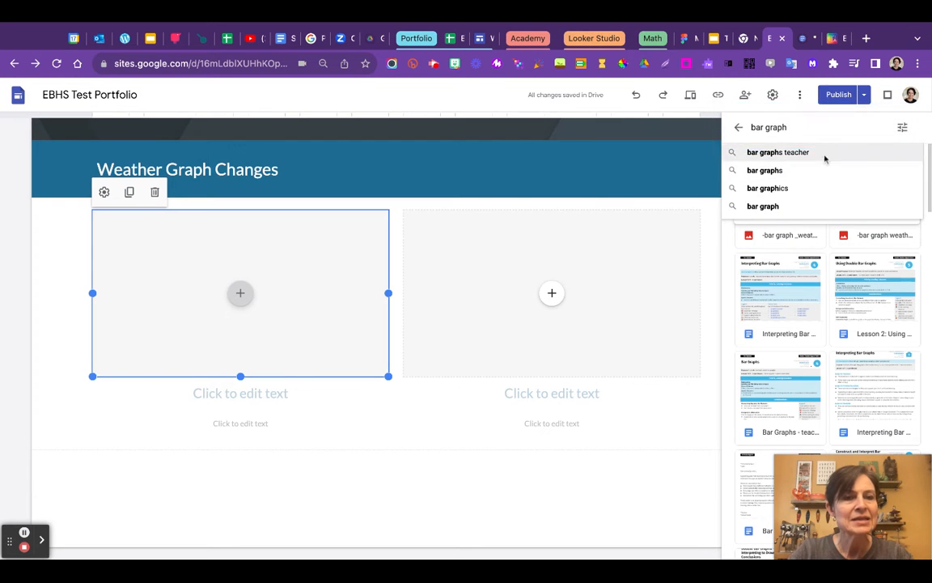
{"action": "left_click", "coordinate": [793, 238]}
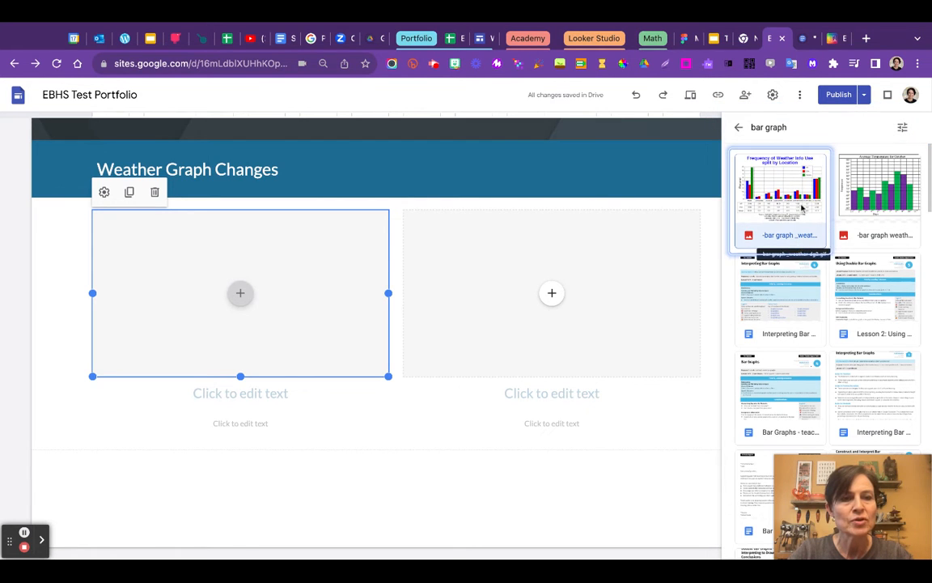
{"action": "left_click", "coordinate": [877, 203]}
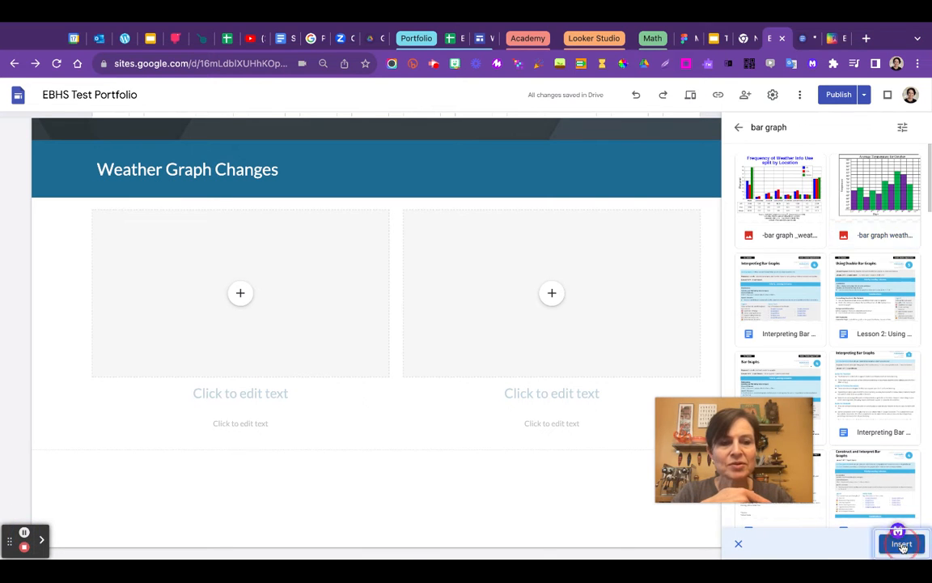
{"action": "left_click", "coordinate": [902, 544]}
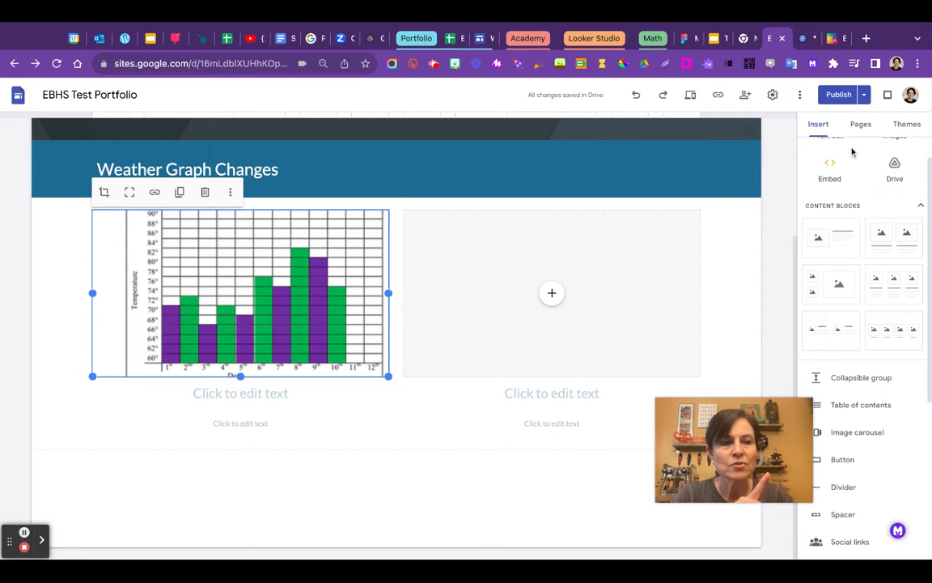
Step: Fill the block's second placeholder with the "Frequency of Weather Info Use" bar graph from Drive, filtering the files by image type
{"action": "scroll", "coordinate": [864, 146], "scroll_direction": "up", "scroll_amount": 1}
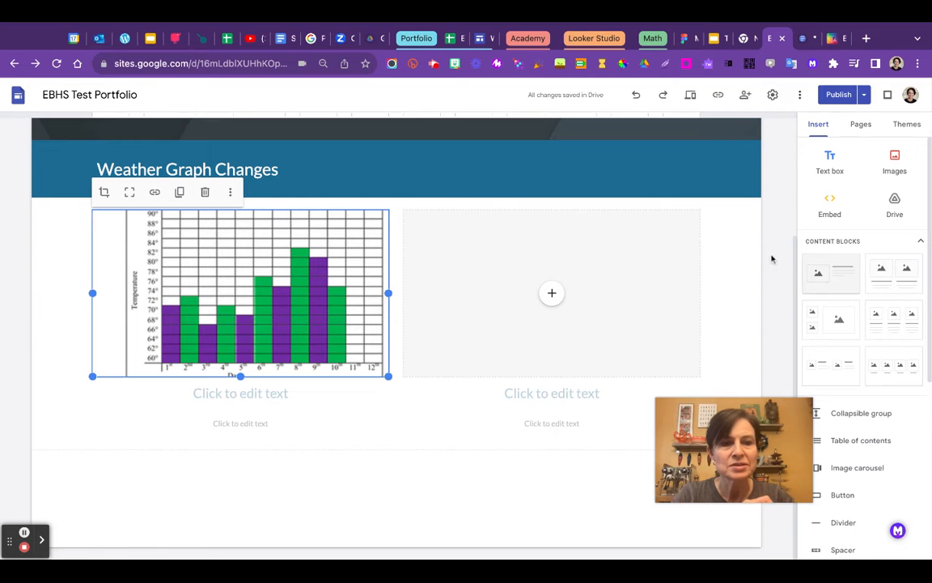
{"action": "left_click", "coordinate": [553, 294]}
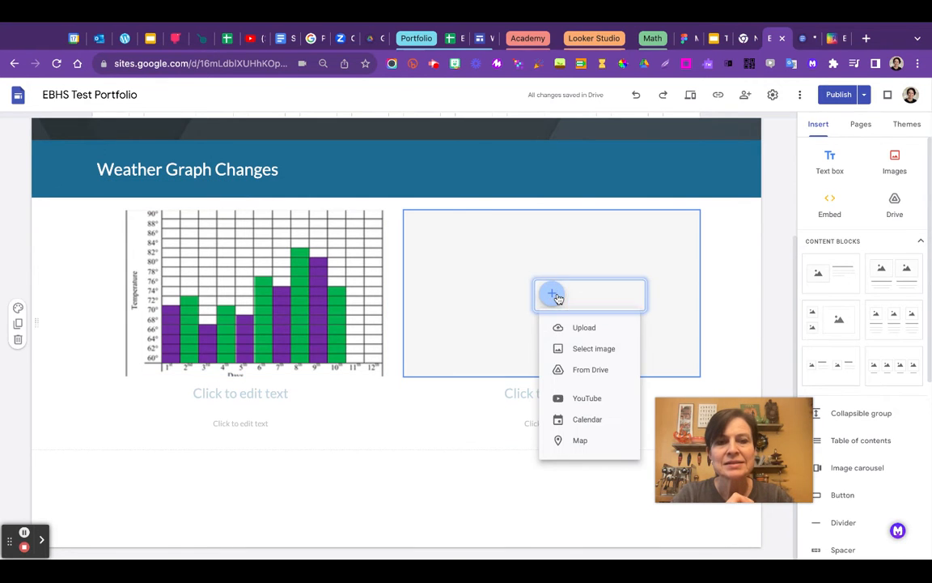
{"action": "left_click", "coordinate": [579, 371]}
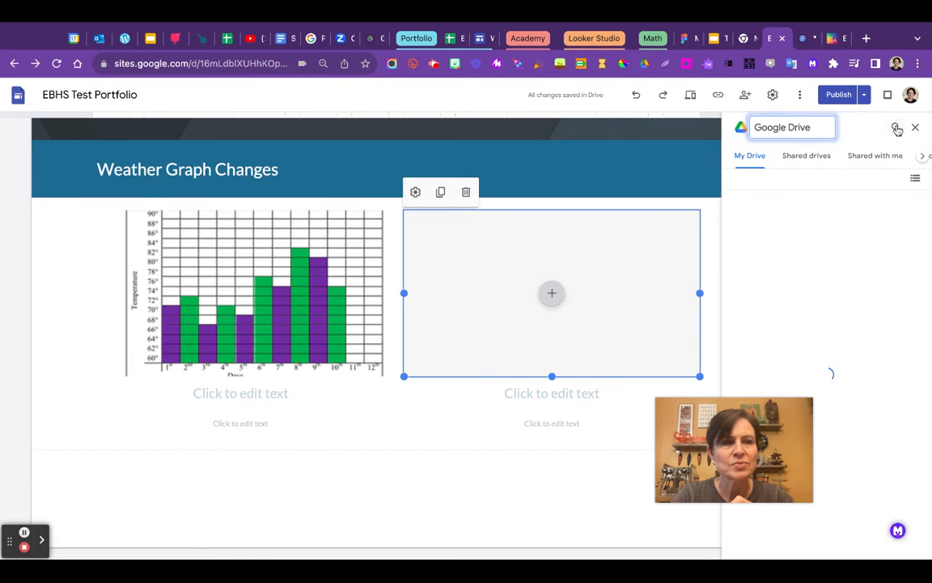
{"action": "left_click", "coordinate": [896, 128]}
{"action": "left_click", "coordinate": [902, 127]}
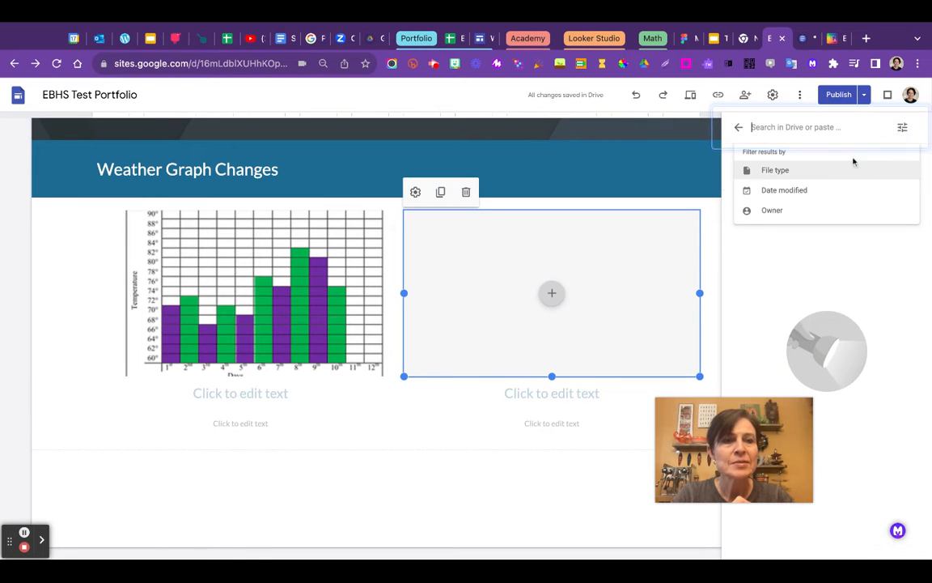
{"action": "left_click", "coordinate": [789, 173]}
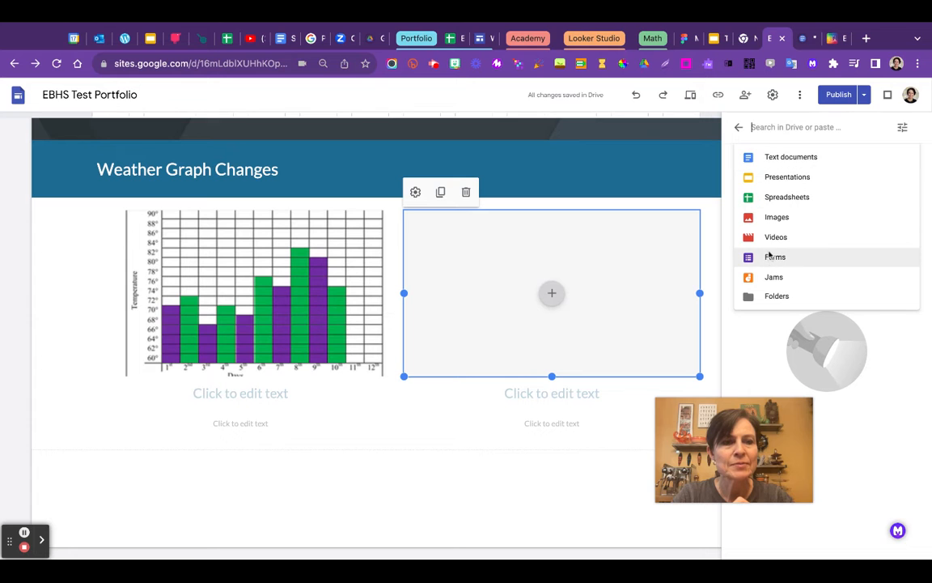
{"action": "left_click", "coordinate": [766, 217]}
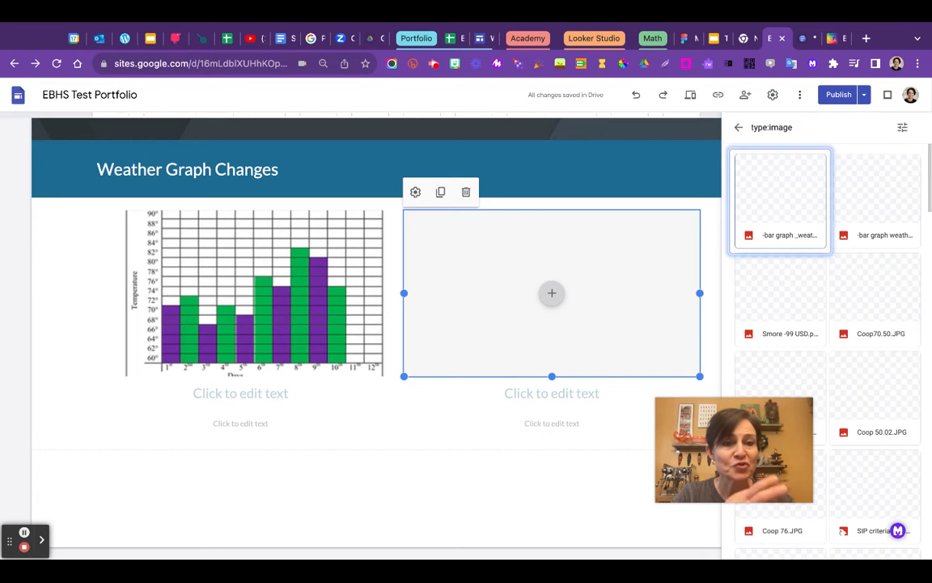
{"action": "left_click", "coordinate": [785, 196]}
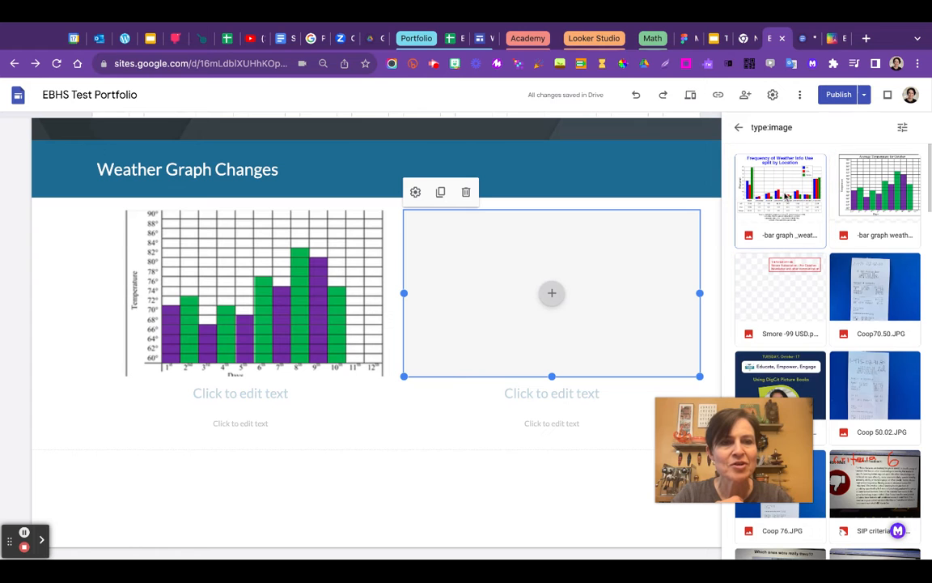
{"action": "left_click", "coordinate": [782, 204]}
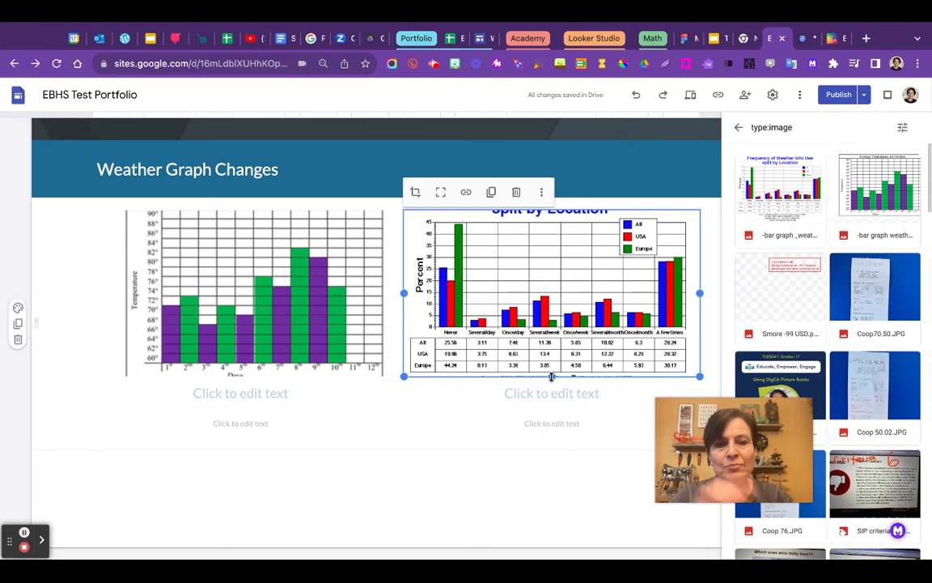
Step: Enlarge both graph images downward until each shows its chart title and its full lower part
{"action": "left_click_drag", "start_coordinate": [551, 376], "coordinate": [551, 435]}
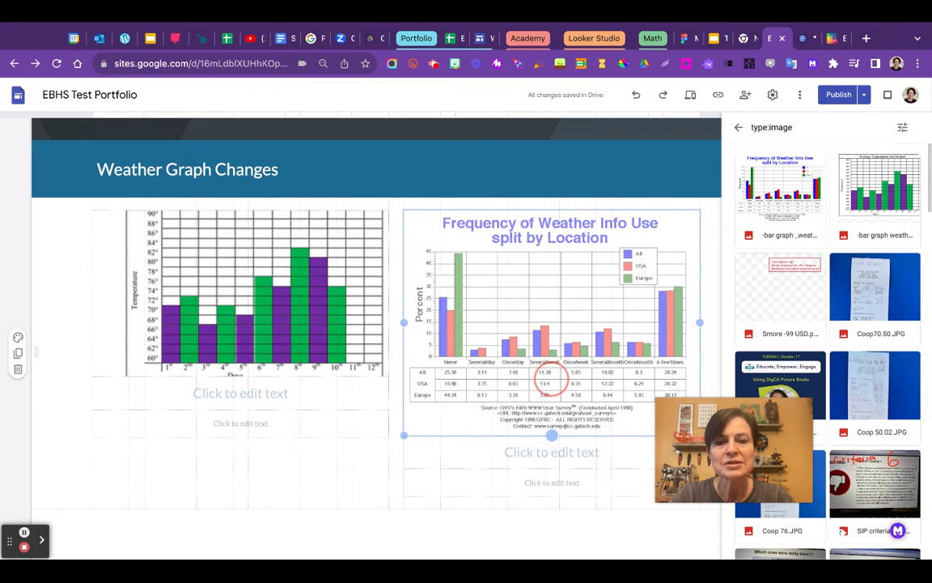
{"action": "left_click_drag", "start_coordinate": [551, 379], "coordinate": [549, 435]}
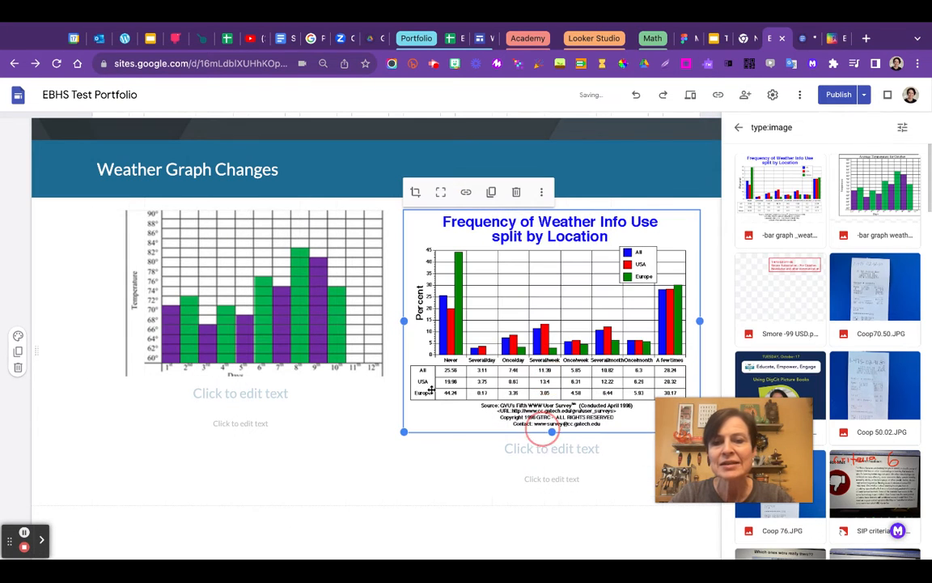
{"action": "left_click", "coordinate": [244, 333]}
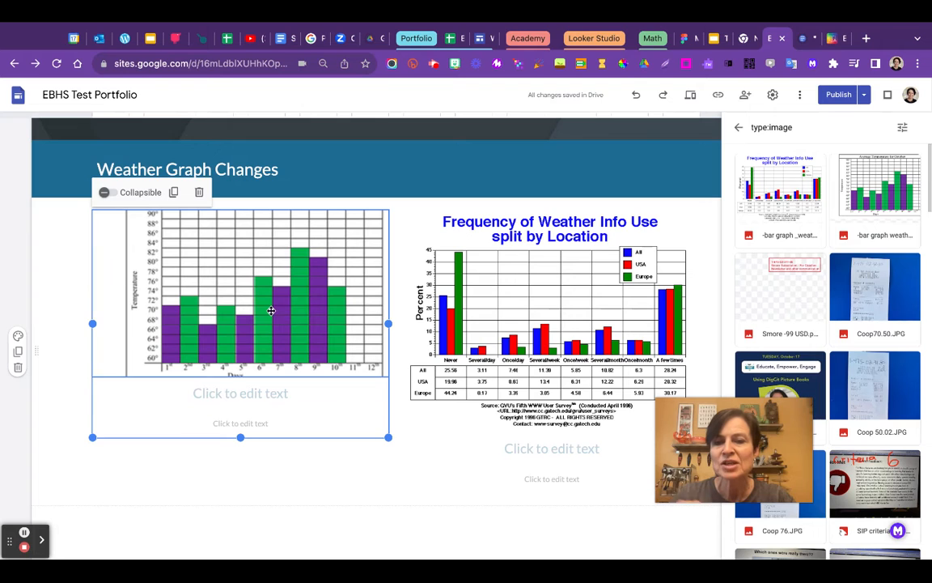
{"action": "left_click", "coordinate": [261, 262]}
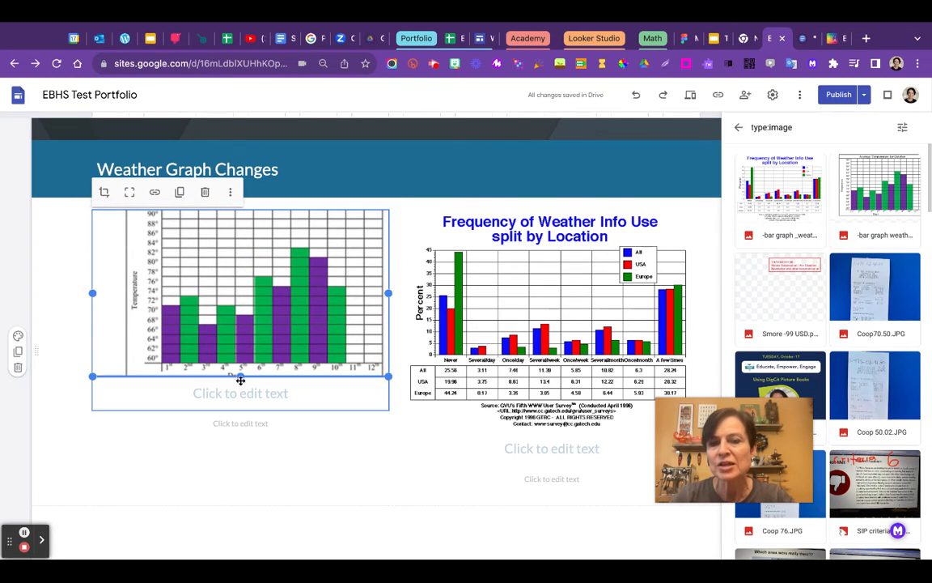
{"action": "left_click_drag", "start_coordinate": [240, 376], "coordinate": [243, 377]}
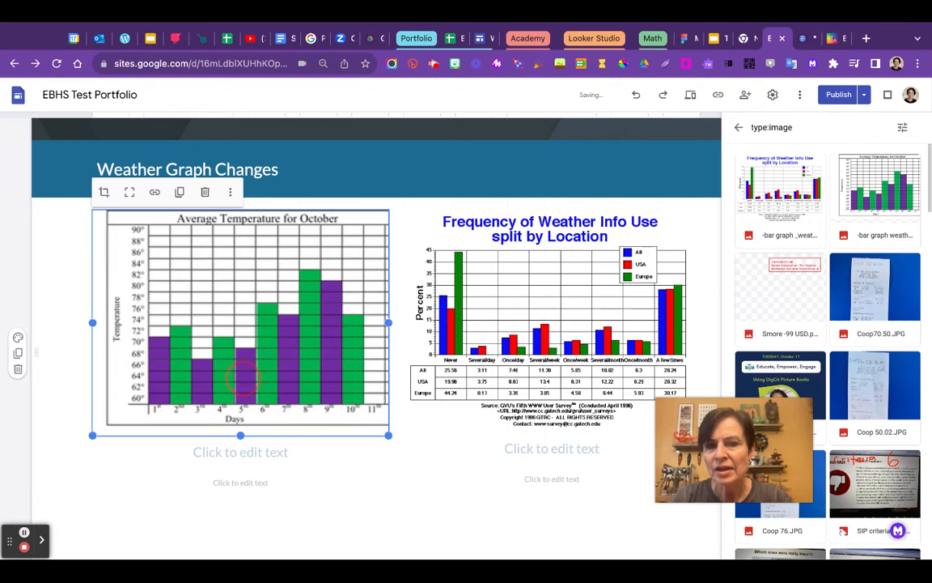
Step: Enter "October Weather Graph" as the heading below the temperature bar graph
{"action": "left_click", "coordinate": [243, 453]}
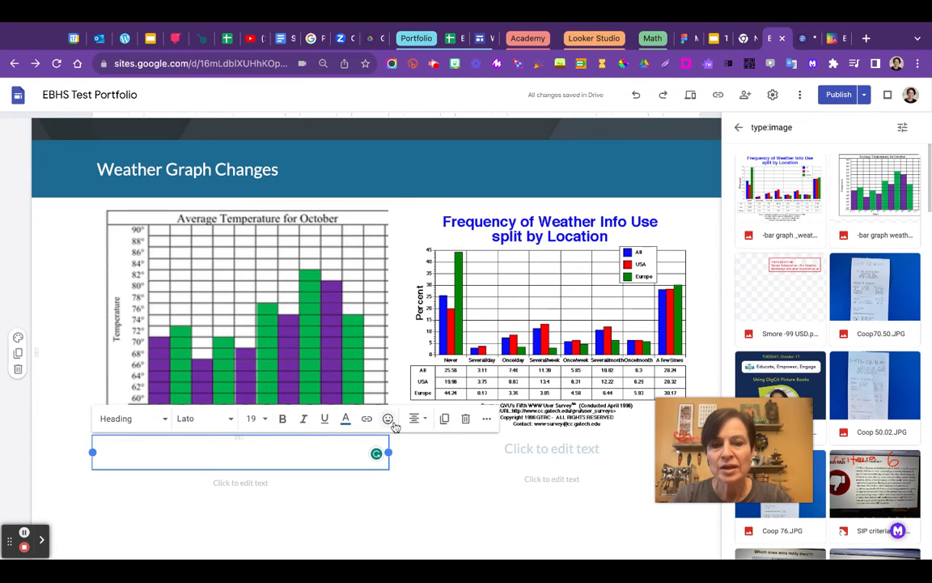
{"action": "left_click", "coordinate": [415, 418]}
{"action": "left_click", "coordinate": [242, 447]}
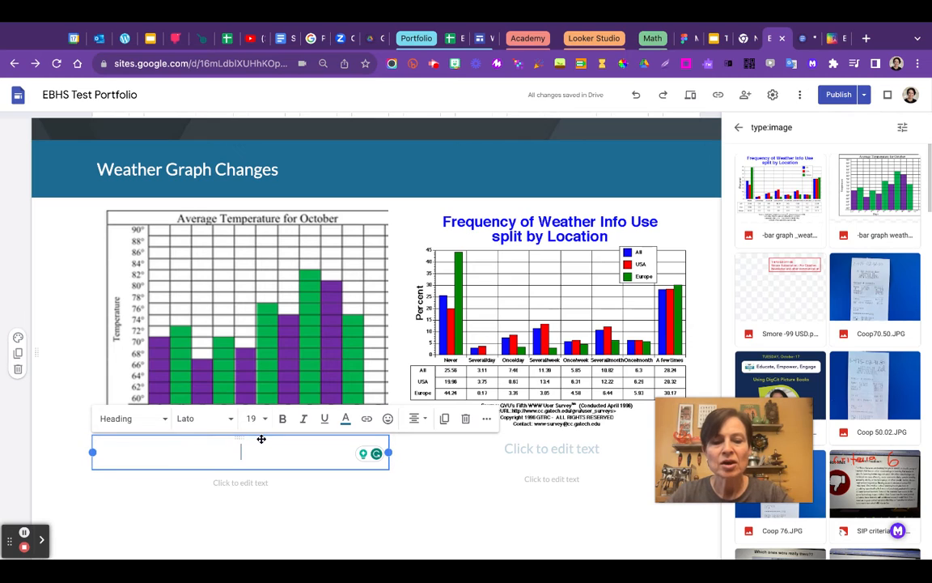
{"action": "type", "text": "October WE"}
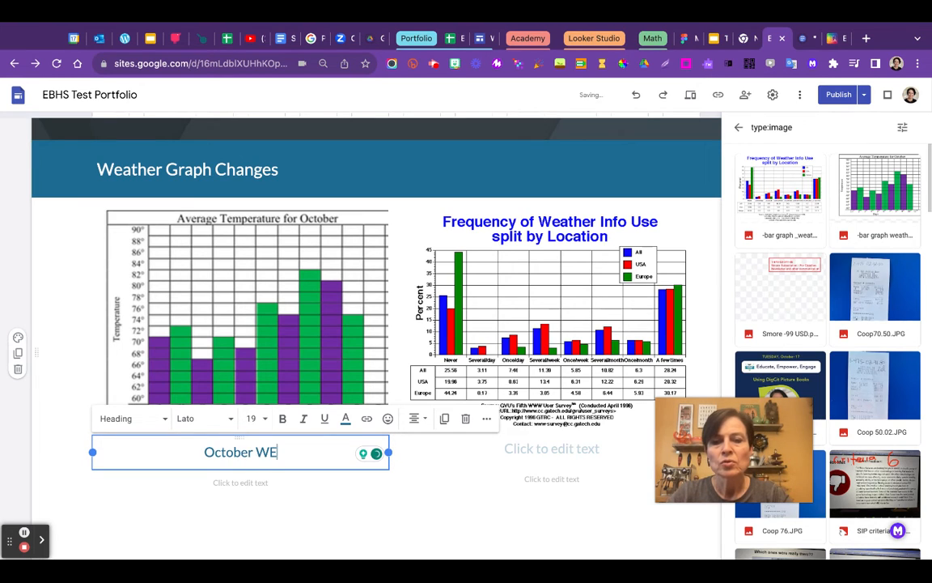
{"action": "key", "text": "BackSpace"}
{"action": "type", "text": "eather Graph"}
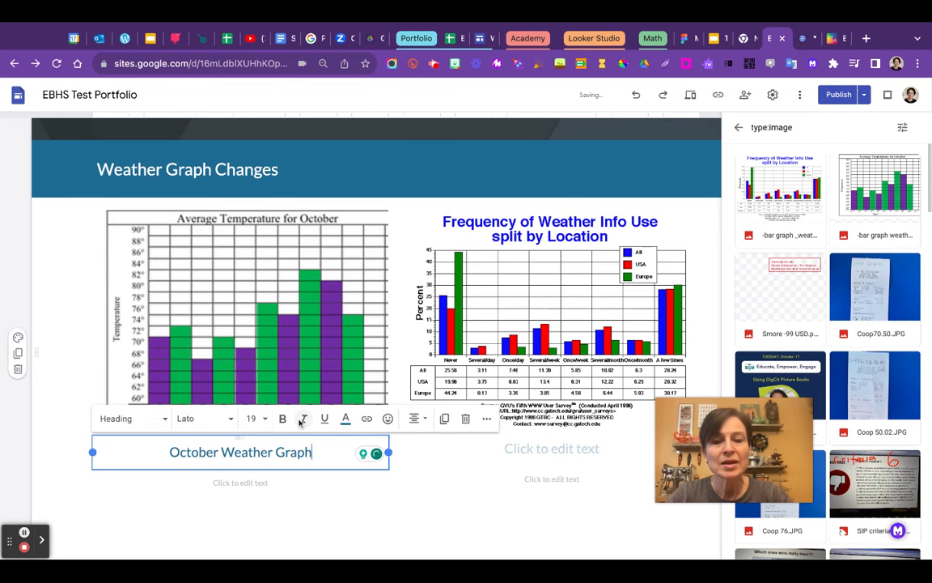
{"action": "key", "text": "Return"}
{"action": "key", "text": "BackSpace"}
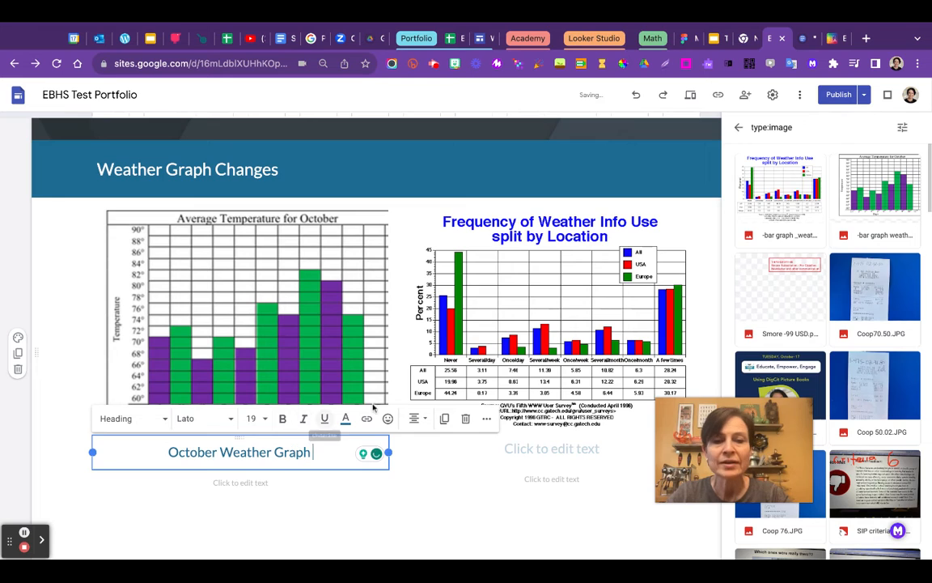
Step: Enter "Mid-Semester Graph" as the heading below the weather info use graph
{"action": "left_click", "coordinate": [545, 452]}
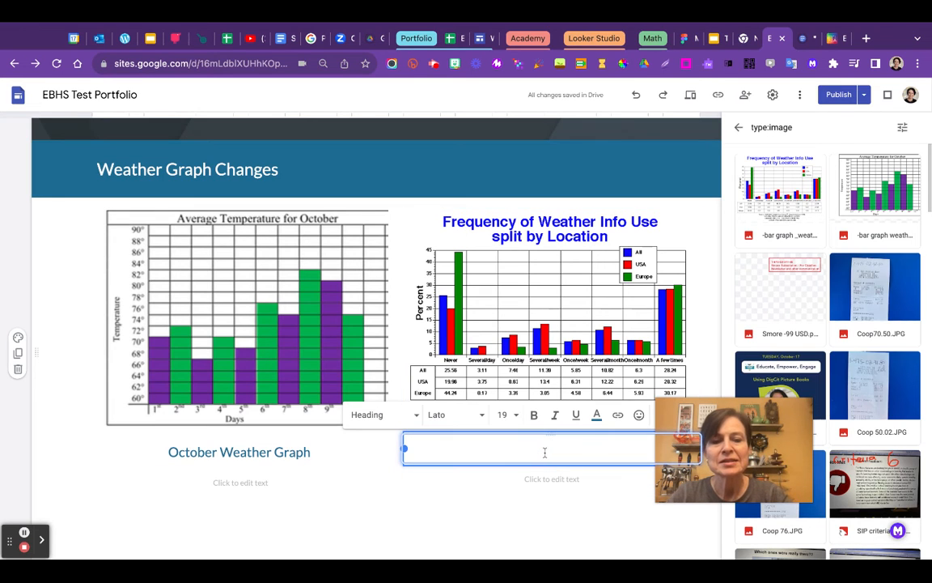
{"action": "type", "text": "Mid"}
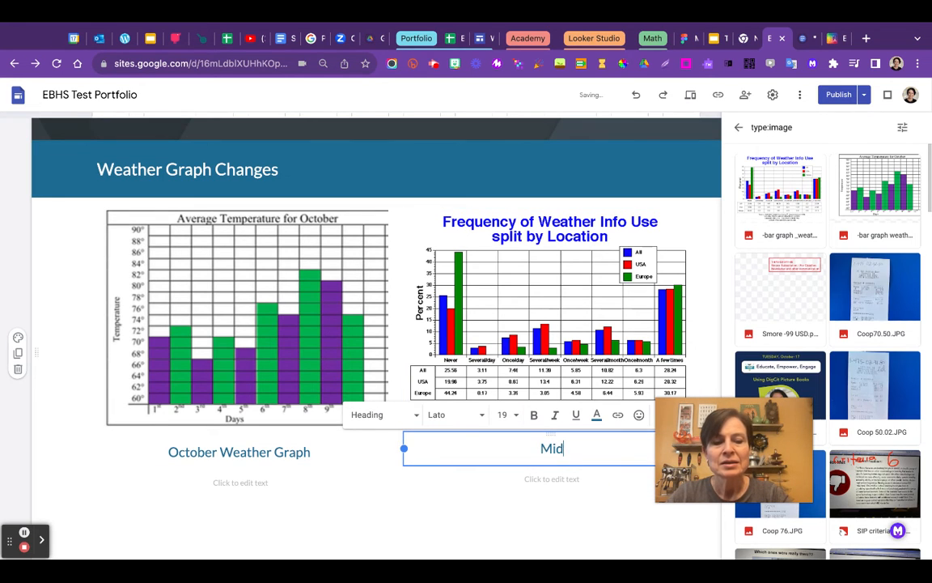
{"action": "type", "text": "-Semester"}
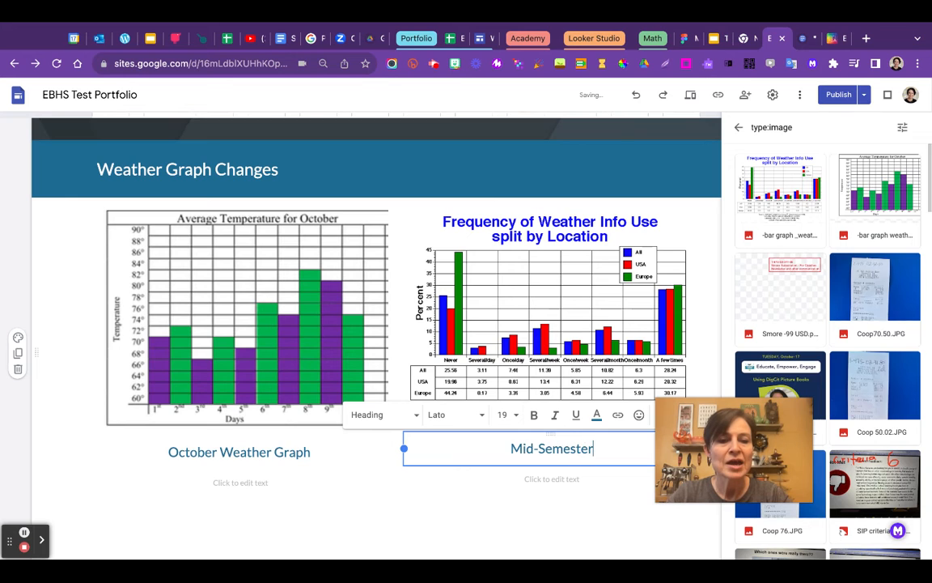
{"action": "type", "text": " Graph"}
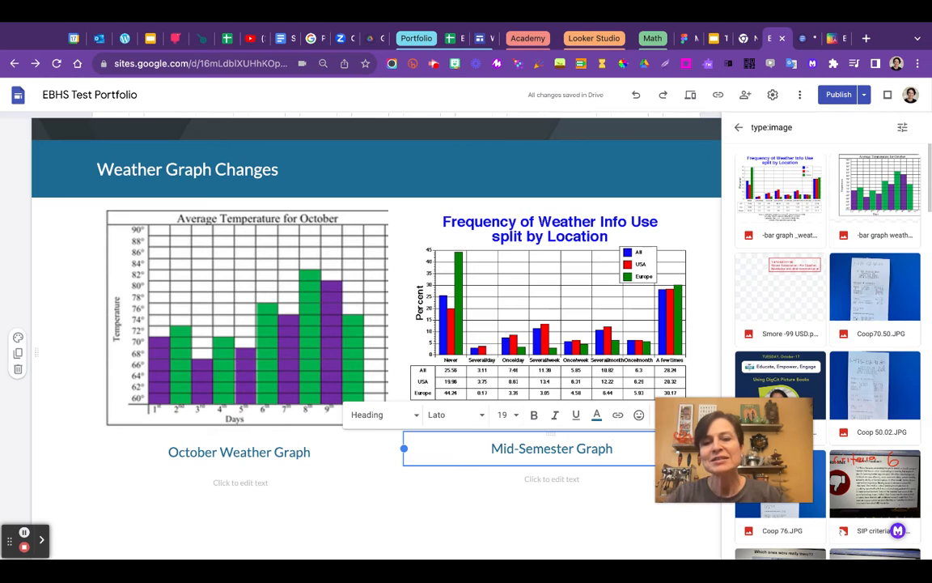
Step: Write descriptions below both headings, on the two weeks of data collection and on learning more complex charts in Google Sheets
{"action": "left_click", "coordinate": [243, 483]}
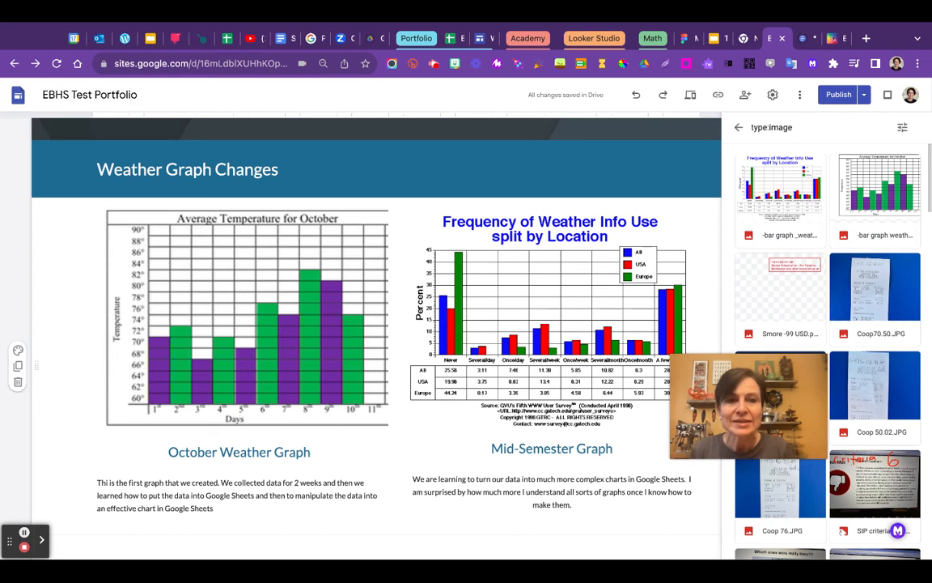
{"action": "left_click", "coordinate": [24, 532]}
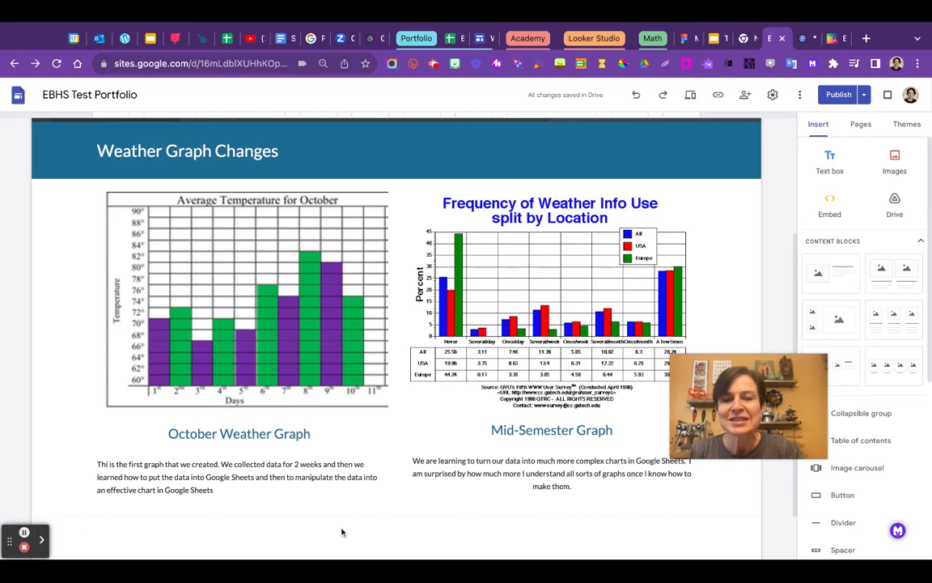
Step: Add an empty text section below the two graph columns and give it the blue Style 3 background
{"action": "scroll", "coordinate": [323, 540], "scroll_direction": "down", "scroll_amount": 1}
{"action": "double_click", "coordinate": [157, 481]}
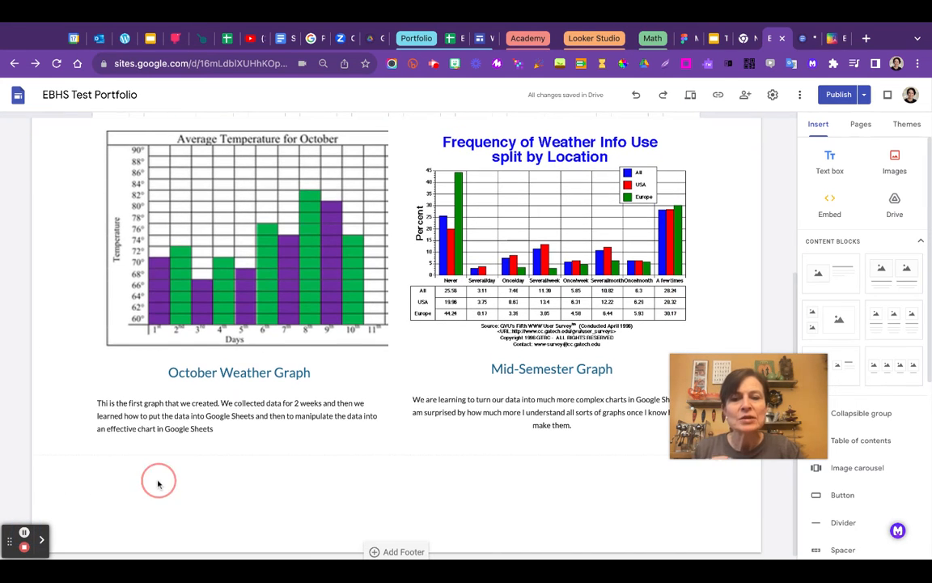
{"action": "left_click", "coordinate": [157, 480]}
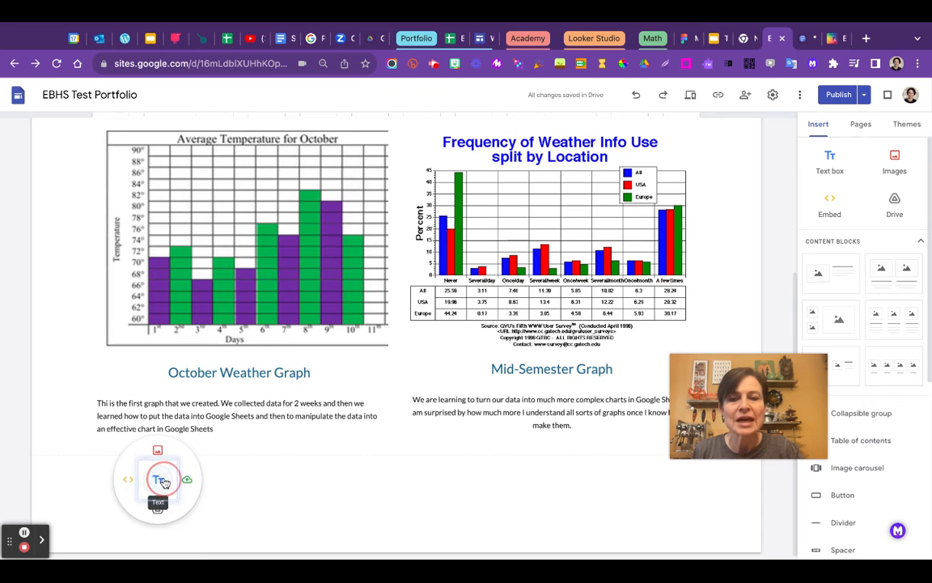
{"action": "left_click", "coordinate": [17, 411]}
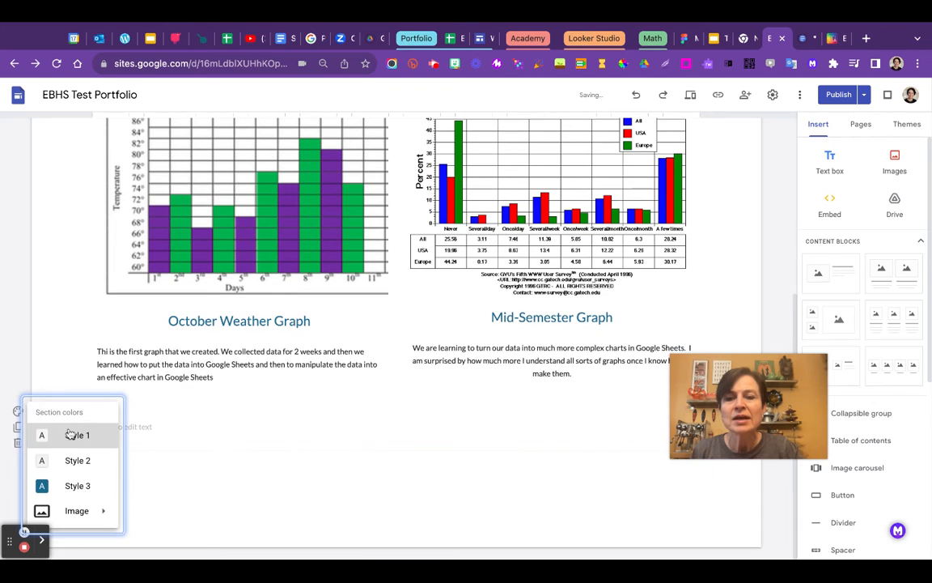
{"action": "left_click", "coordinate": [68, 485]}
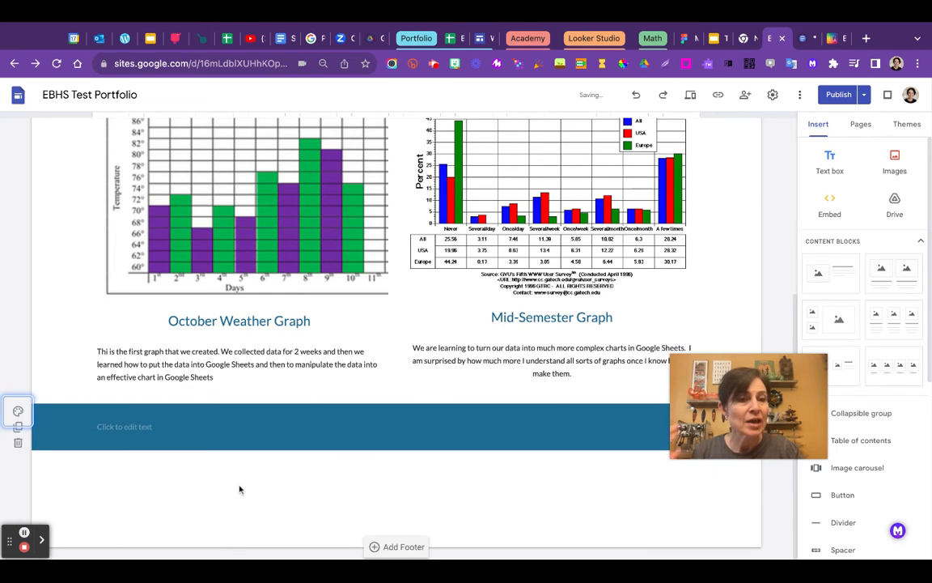
Step: Open the review of changes before publishing and compare the Home and Science 24 drafts with their published versions
{"action": "scroll", "coordinate": [305, 352], "scroll_direction": "up", "scroll_amount": 1}
{"action": "scroll", "coordinate": [305, 352], "scroll_direction": "up", "scroll_amount": 1}
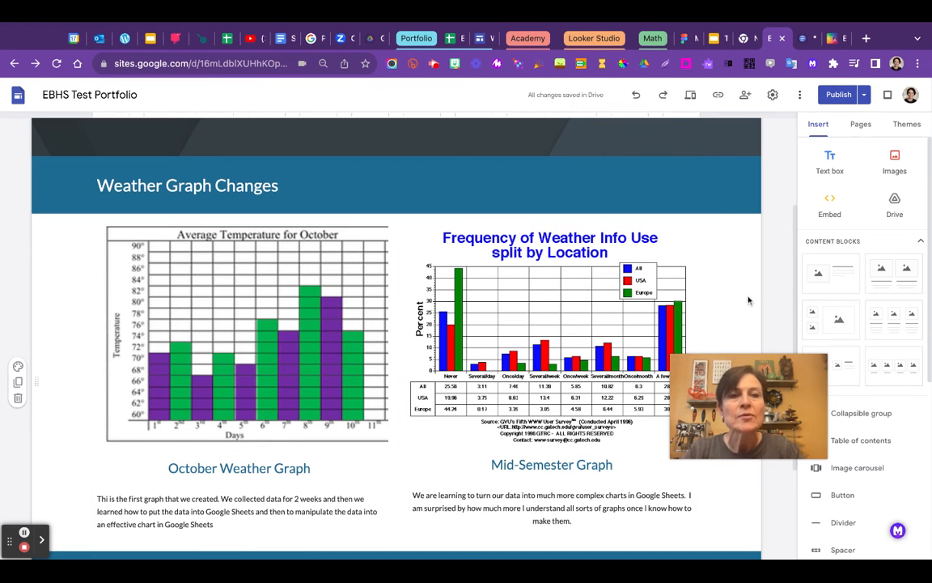
{"action": "left_click", "coordinate": [838, 94]}
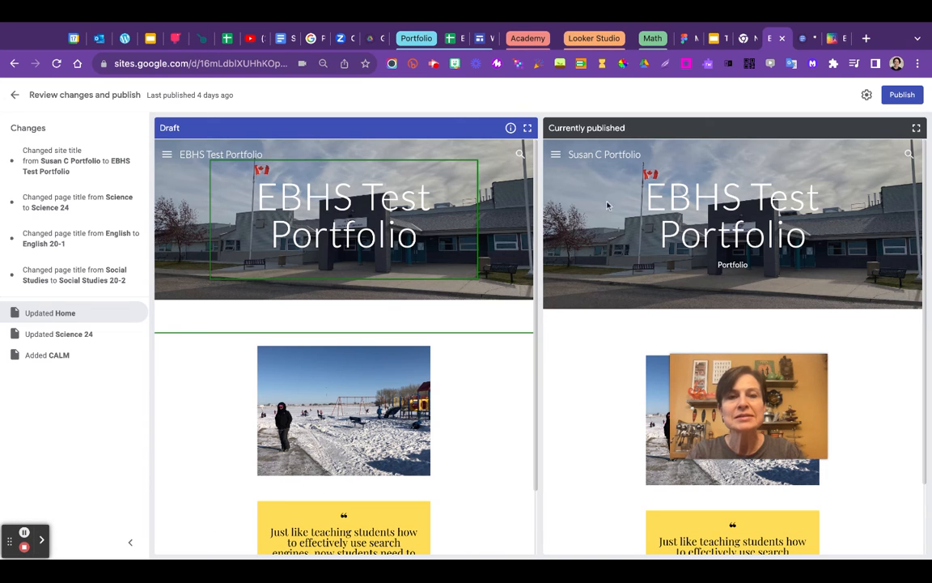
{"action": "scroll", "coordinate": [218, 225], "scroll_direction": "down", "scroll_amount": 1}
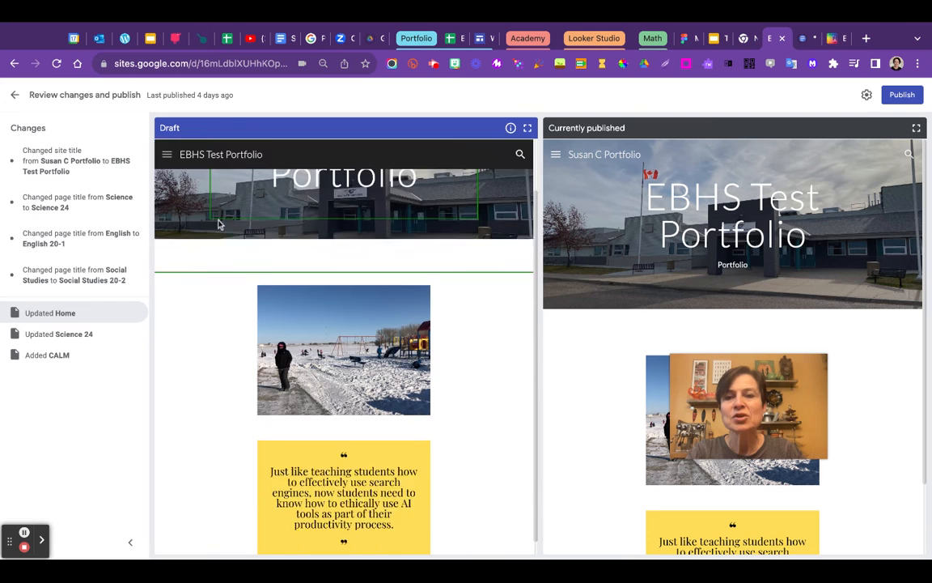
{"action": "scroll", "coordinate": [219, 225], "scroll_direction": "up", "scroll_amount": 1}
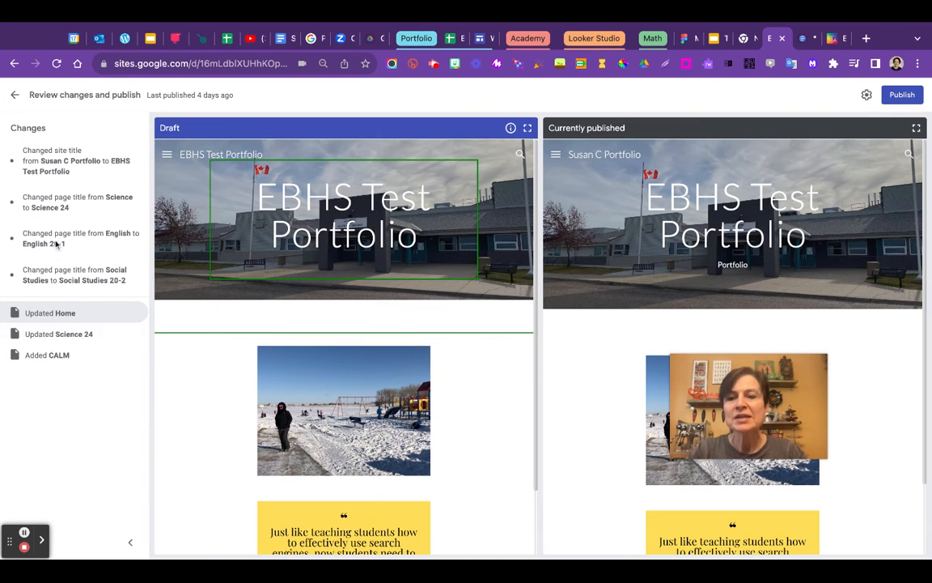
{"action": "left_click", "coordinate": [48, 341]}
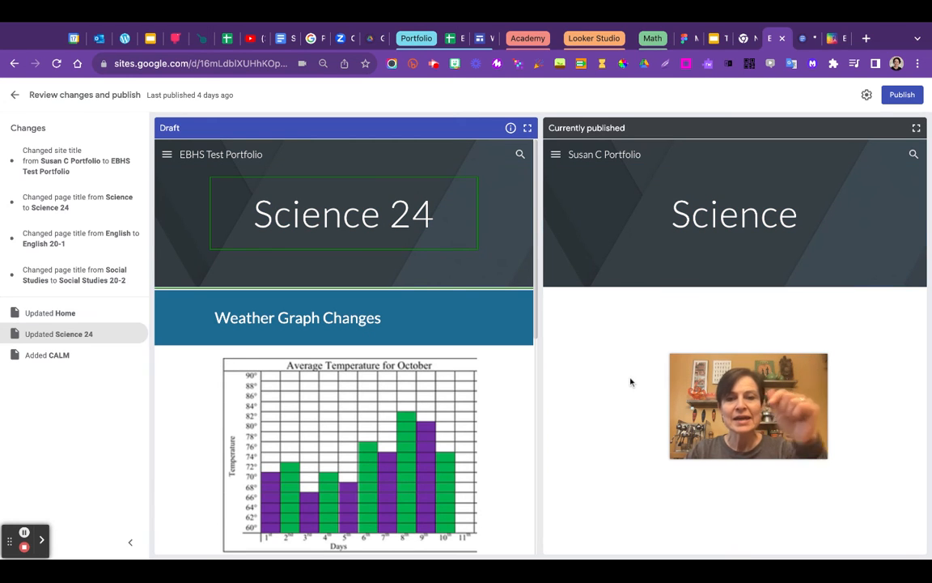
{"action": "scroll", "coordinate": [336, 389], "scroll_direction": "down", "scroll_amount": 10}
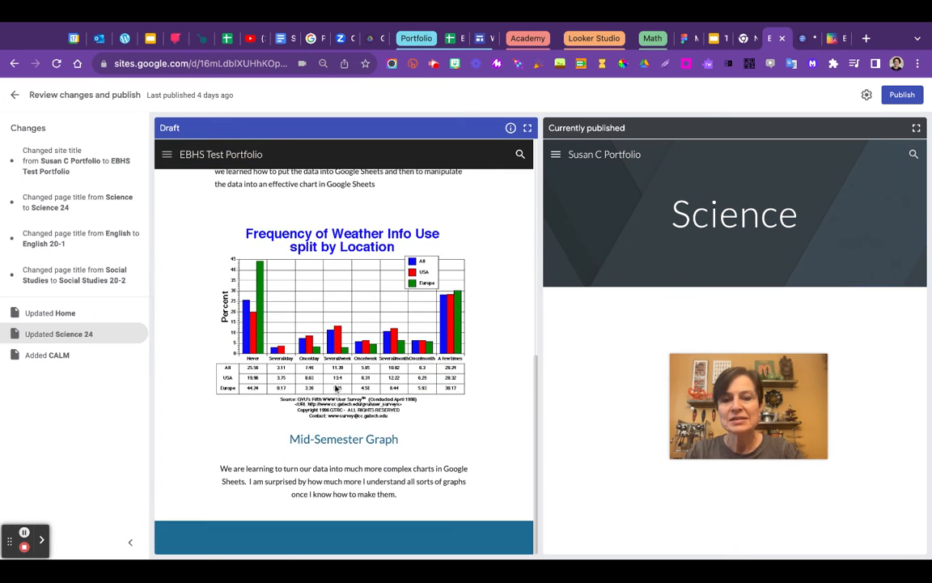
{"action": "scroll", "coordinate": [336, 389], "scroll_direction": "up", "scroll_amount": 10}
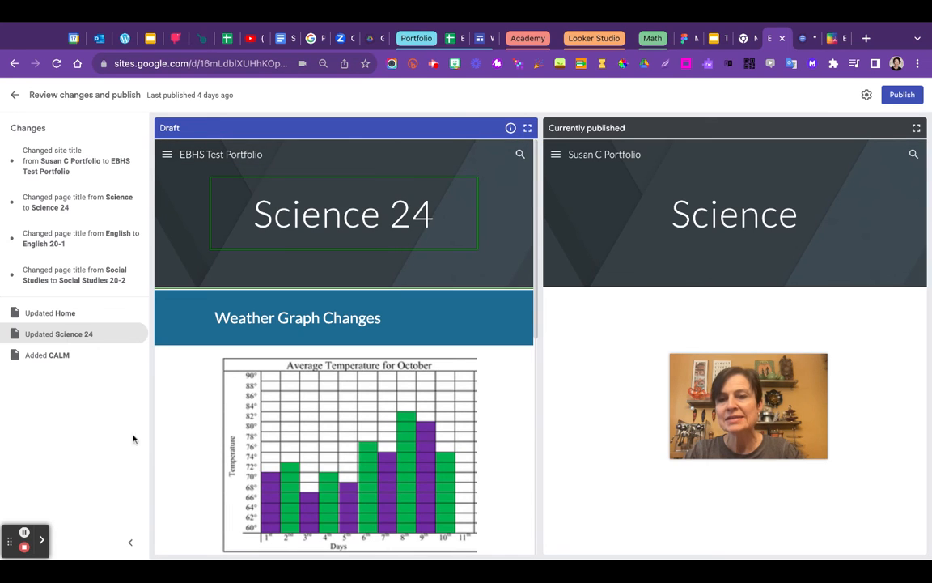